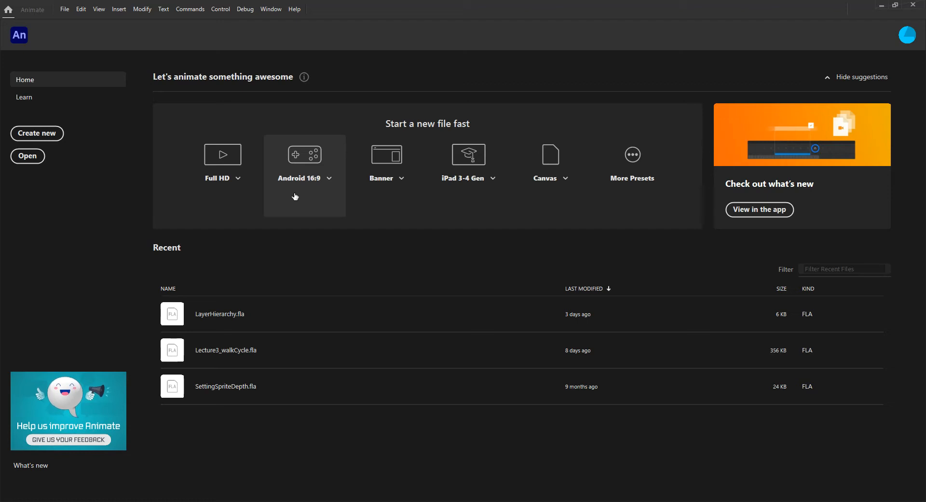
Step: Create a Standard 640 x 480 Character Animation document at 30 fps with the ActionScript 3.0 platform
click(53, 136)
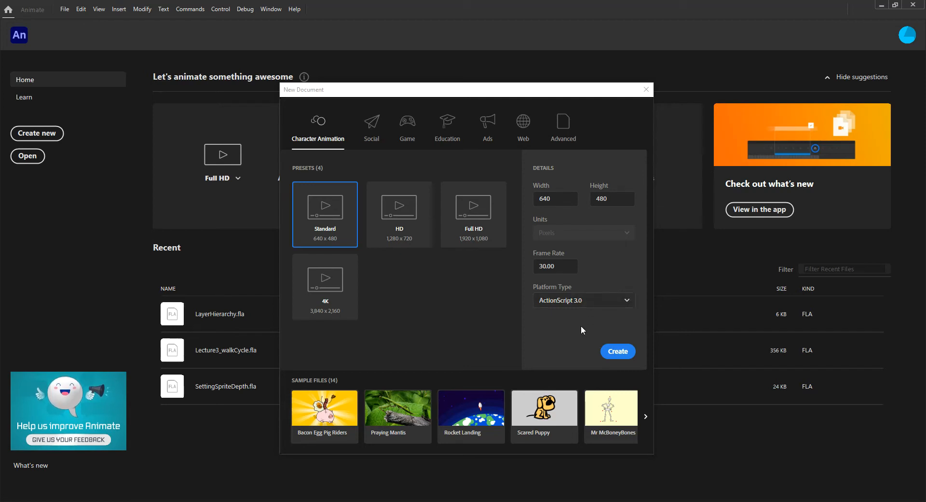
click(622, 355)
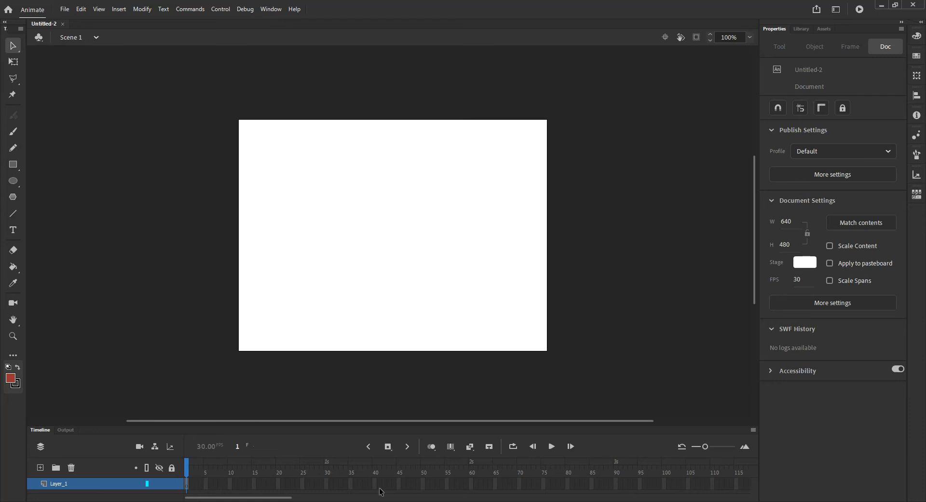
Step: Enlarge the timeline area and shift the view so the whole stage stays visible above it
drag(234, 426, 234, 380)
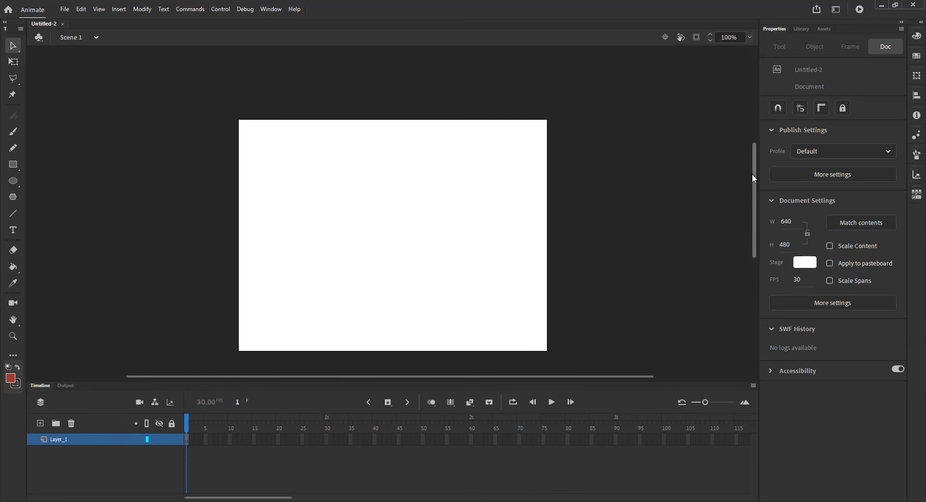
drag(752, 174, 755, 192)
drag(537, 381, 533, 355)
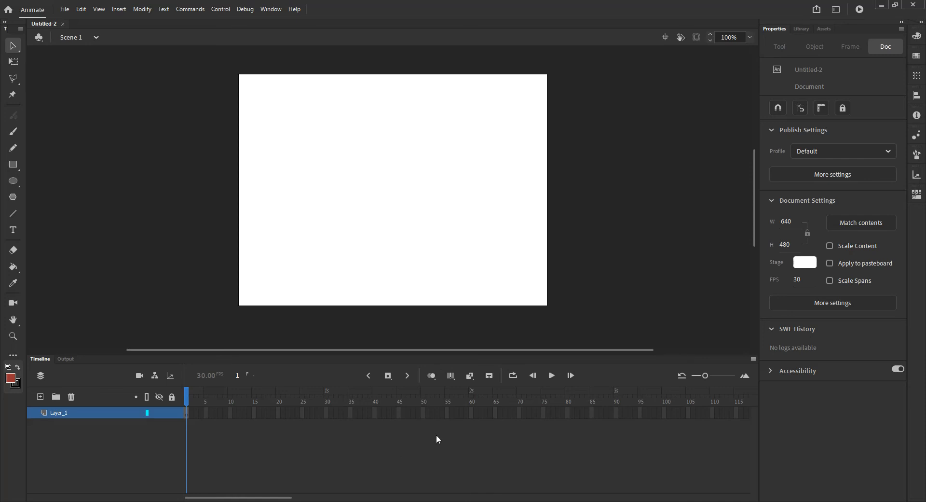
Step: Insert a blank keyframe at frame 30 of Layer_1 and undo it
click(327, 413)
click(391, 377)
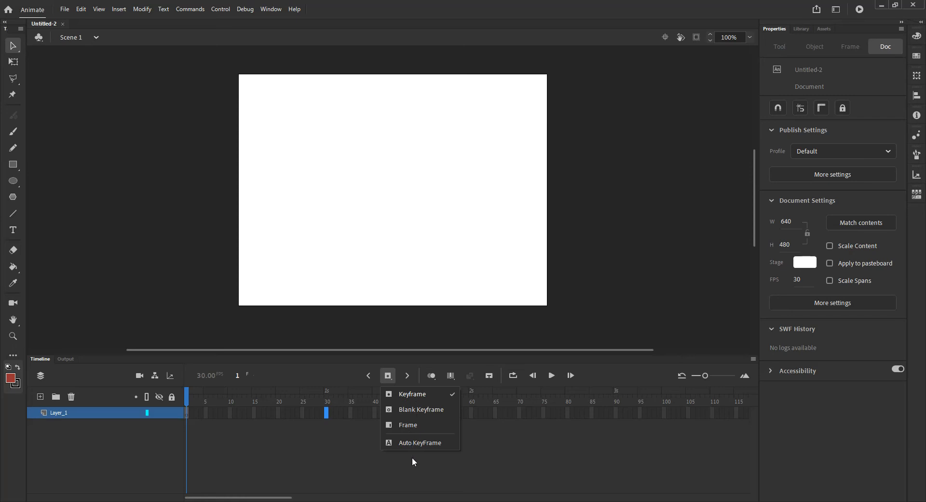
click(416, 409)
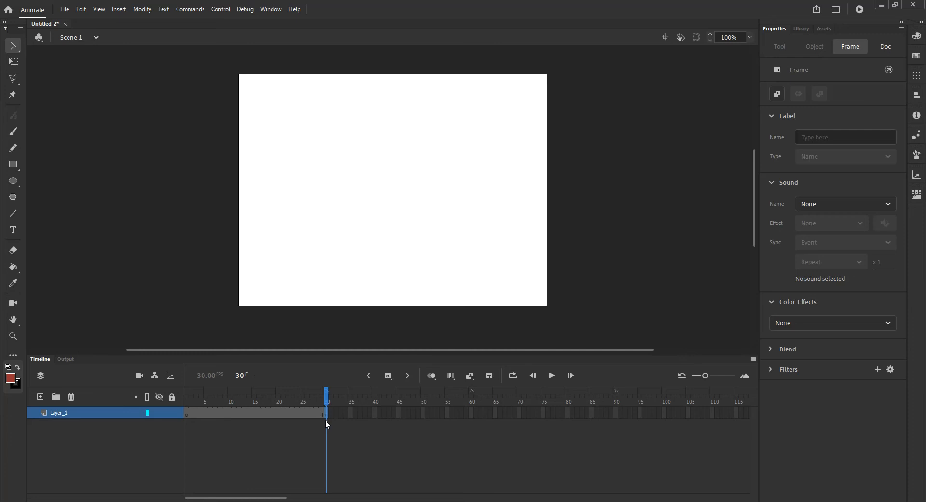
key(ctrl+z)
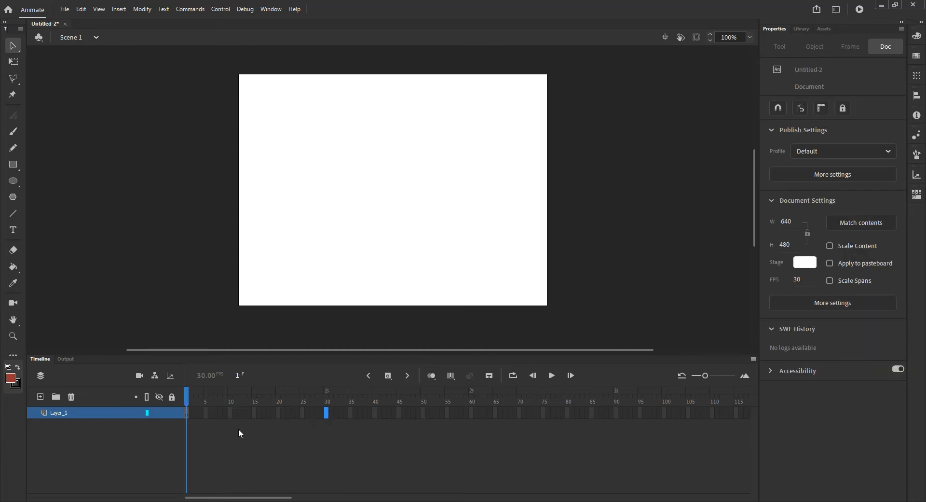
Step: Copy the empty keyframe at frame 1 of Layer_1 and paste it at frame 30
click(188, 413)
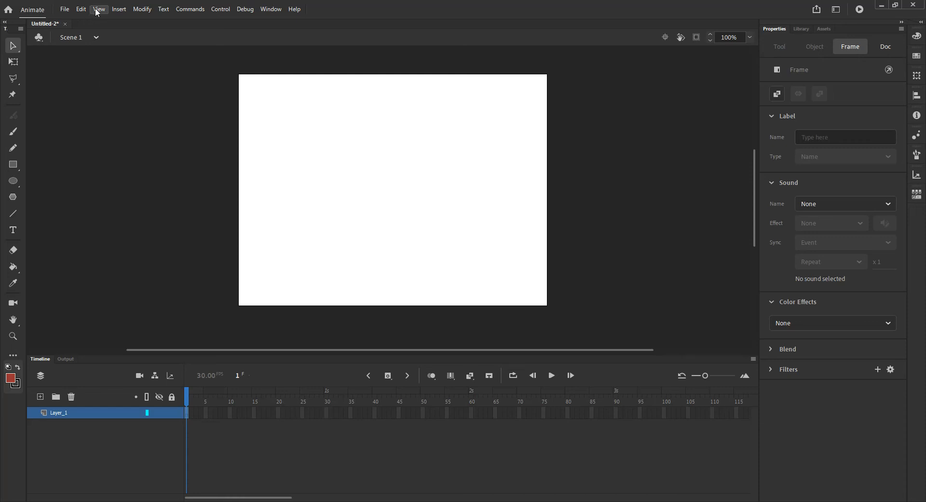
click(81, 10)
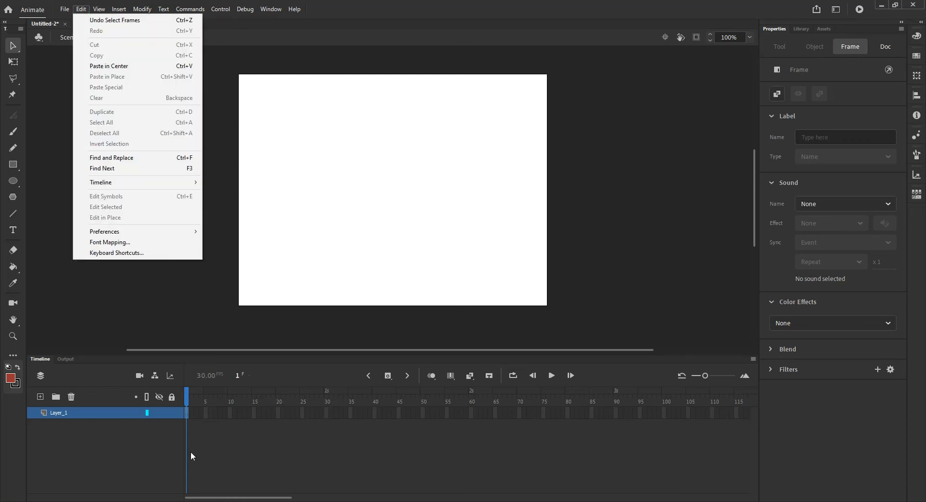
right_click(187, 411)
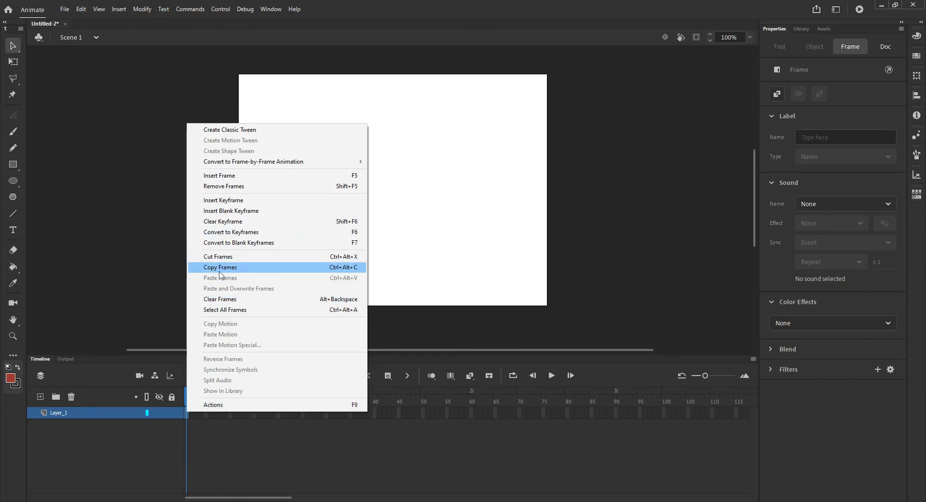
click(220, 269)
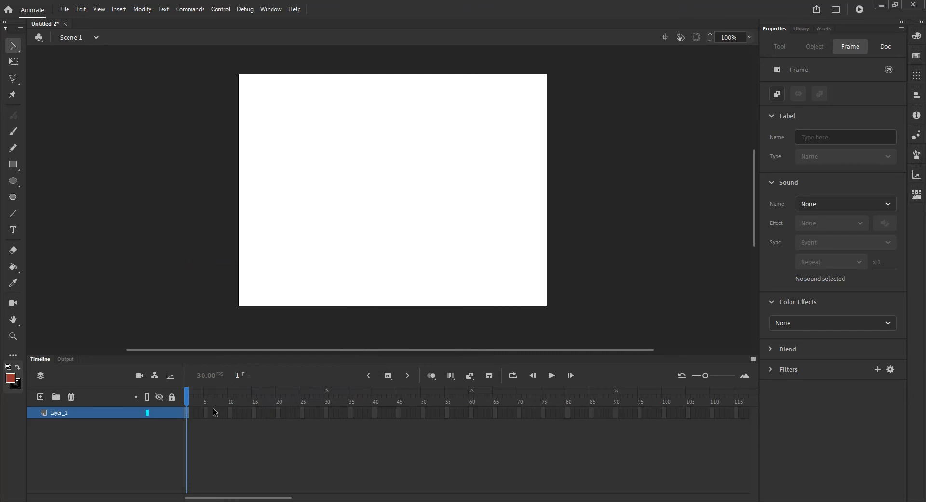
click(327, 412)
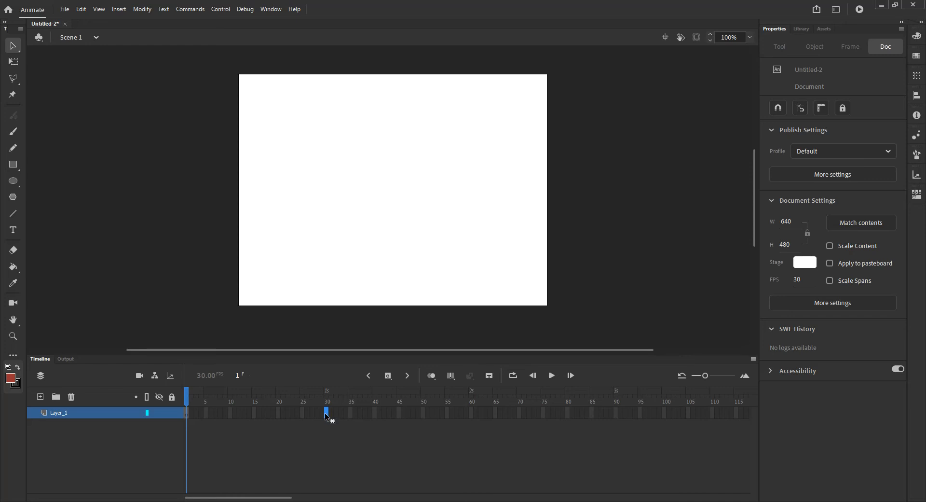
right_click(326, 413)
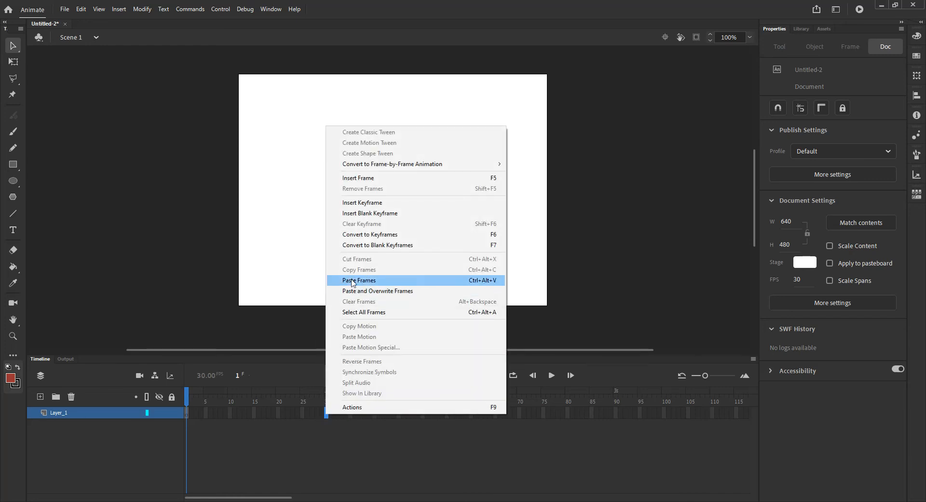
click(369, 281)
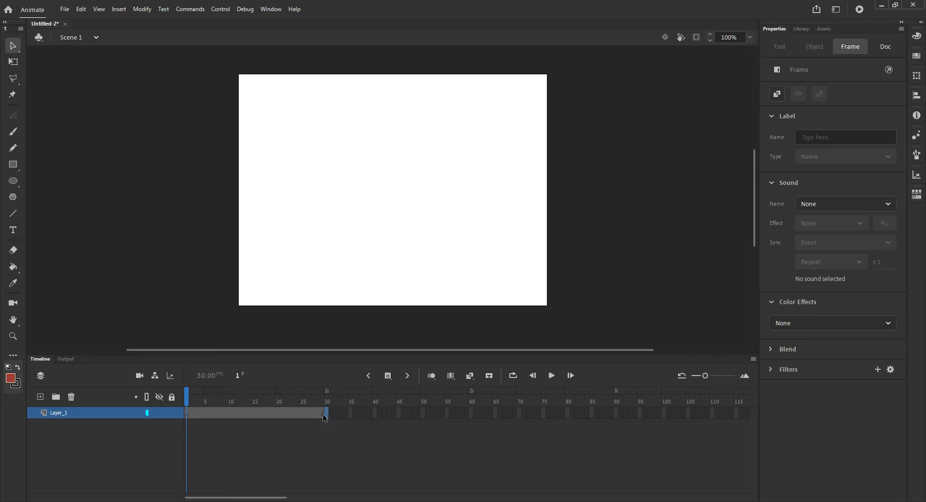
Step: Extend Layer_1 with regular frames up to frame 60, and undo that extension
click(472, 413)
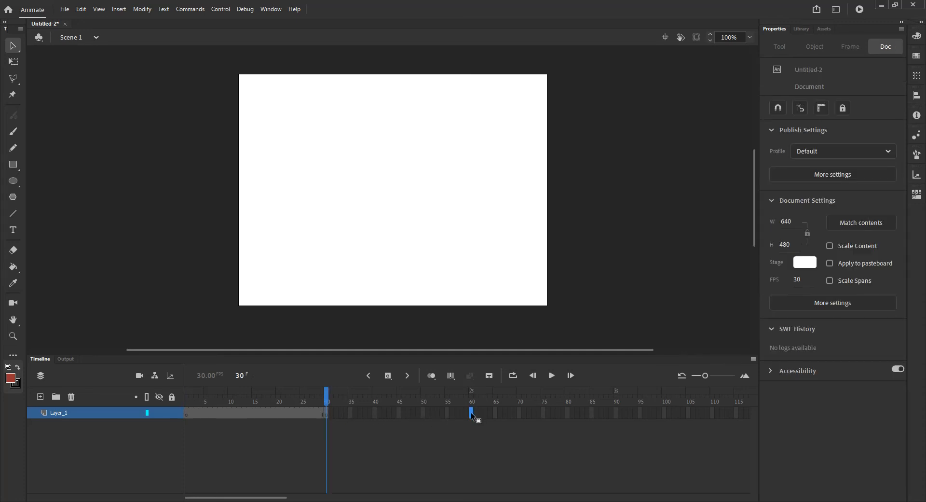
key(F5)
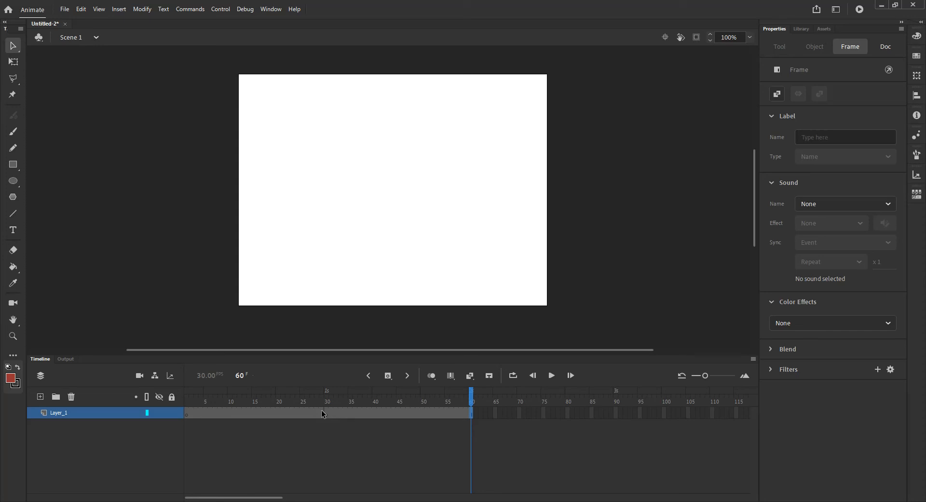
key(ctrl+z)
key(ctrl+z)
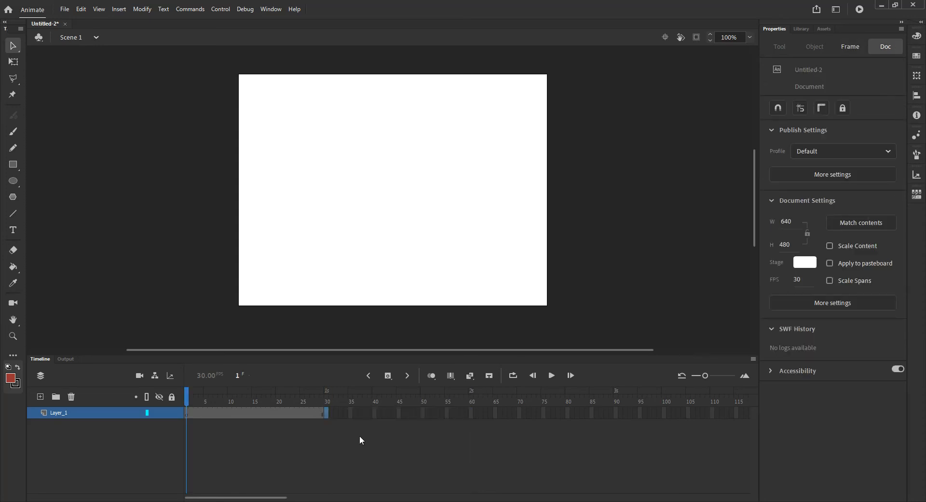
Step: Widen the Tools panel to two columns and set the Pencil tool to stroke size 4 with round caps
click(187, 413)
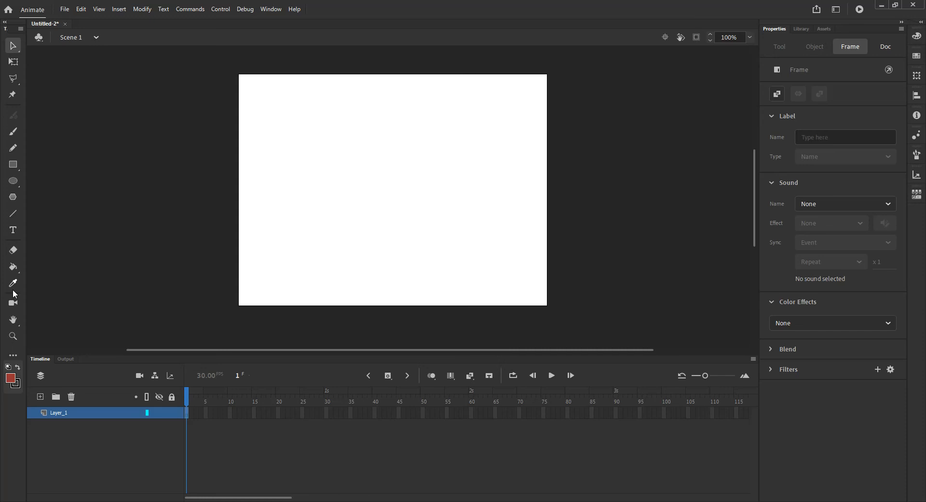
drag(28, 115, 45, 118)
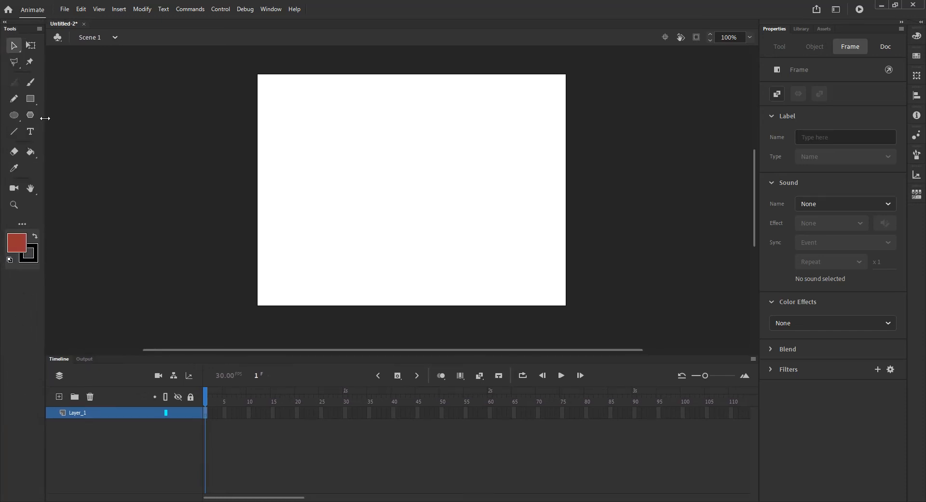
click(15, 99)
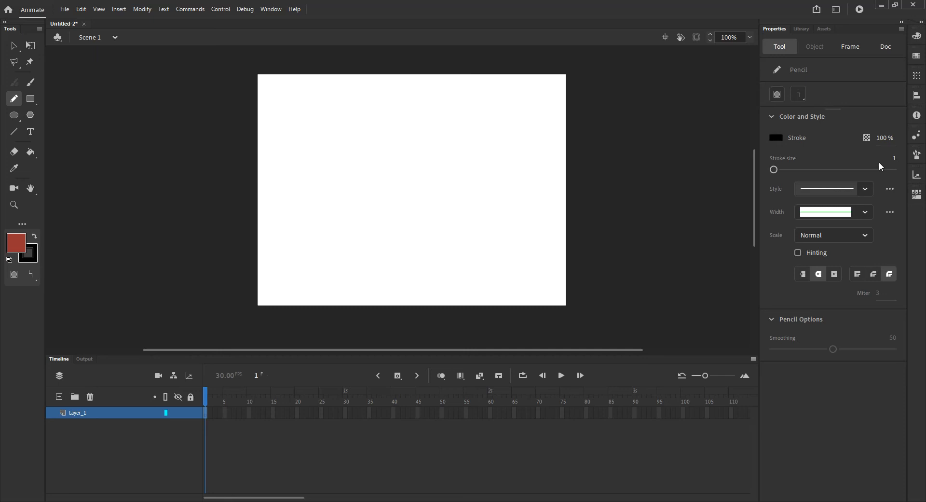
drag(776, 173, 778, 173)
click(865, 190)
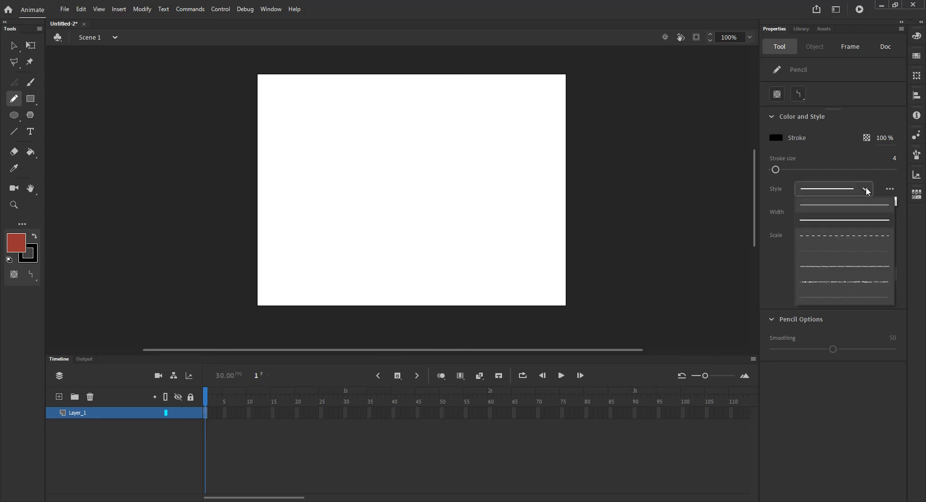
click(777, 202)
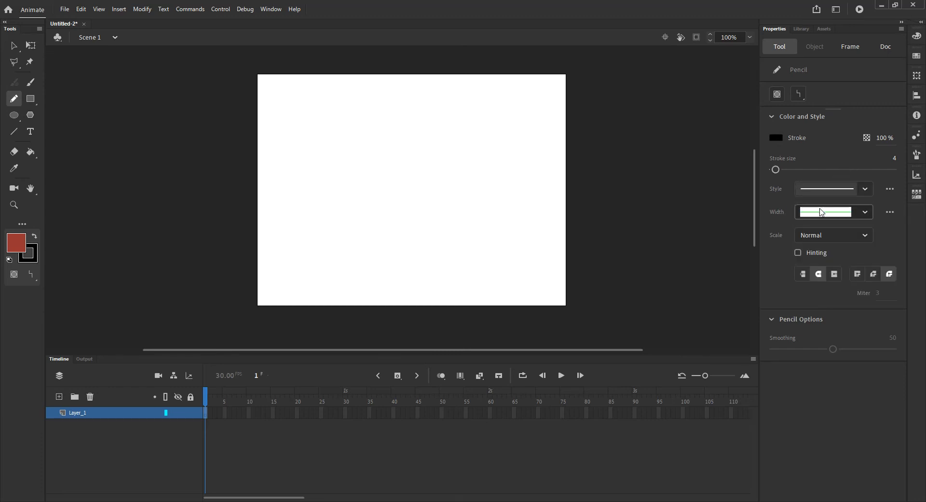
click(866, 216)
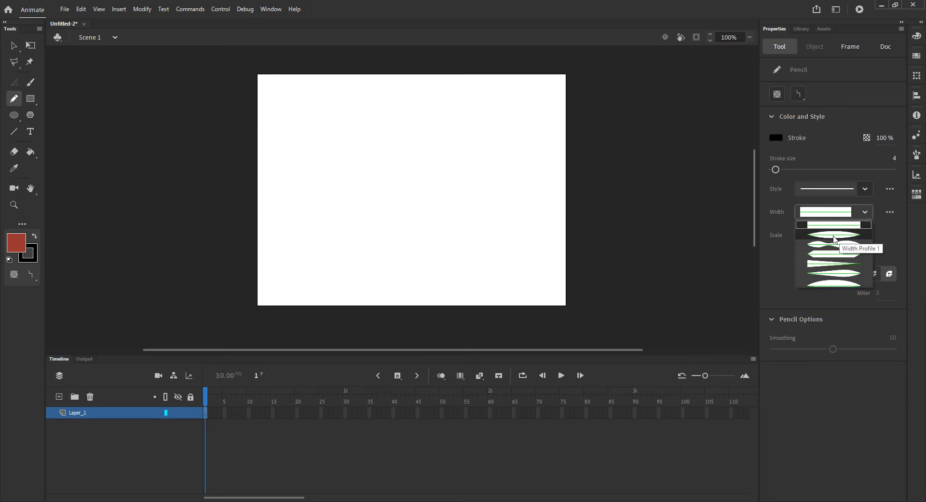
click(769, 209)
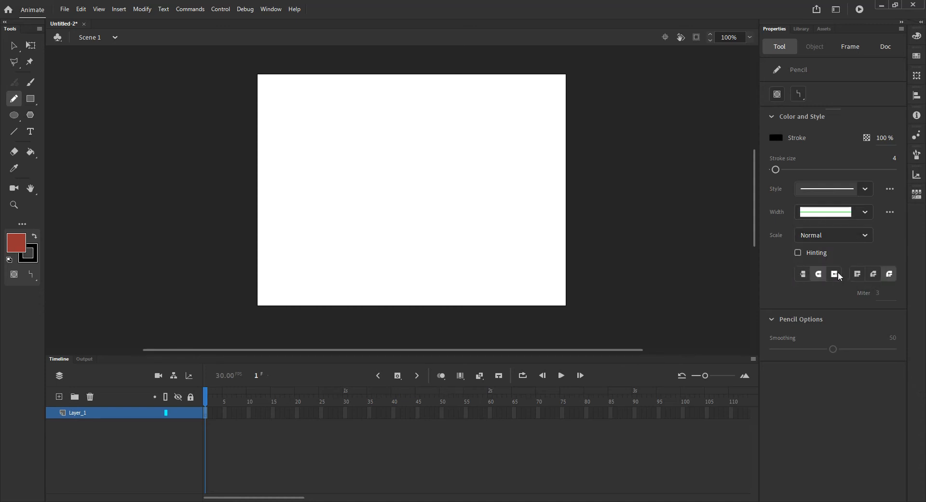
click(815, 274)
Step: Draw two freehand pencil strokes on the stage, then choose Smooth mode and draw two more strokes below them
mouse_move(300, 136)
mouse_down()
mouse_move(325, 127)
mouse_move(345, 140)
mouse_move(449, 148)
mouse_up()
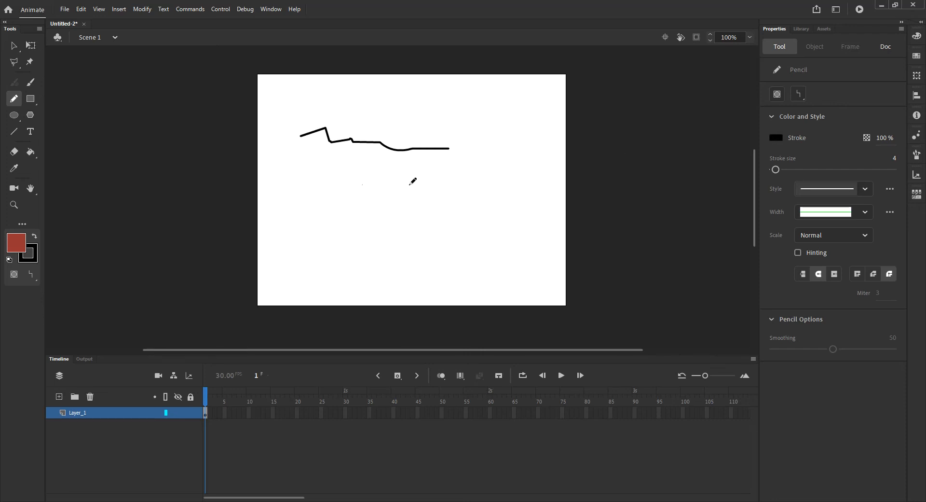
mouse_move(303, 201)
mouse_down()
mouse_move(312, 171)
mouse_move(338, 177)
mouse_move(342, 212)
mouse_move(385, 165)
mouse_move(395, 197)
mouse_move(448, 188)
mouse_move(471, 212)
mouse_up()
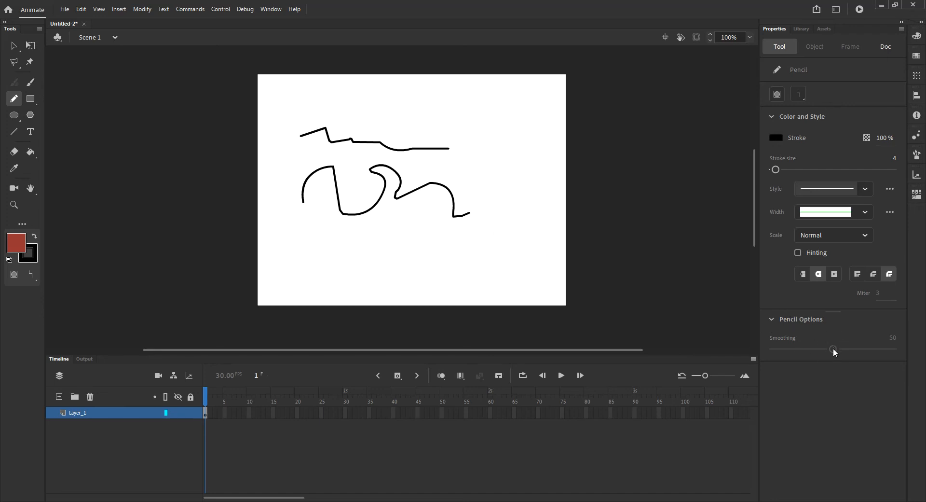
click(800, 94)
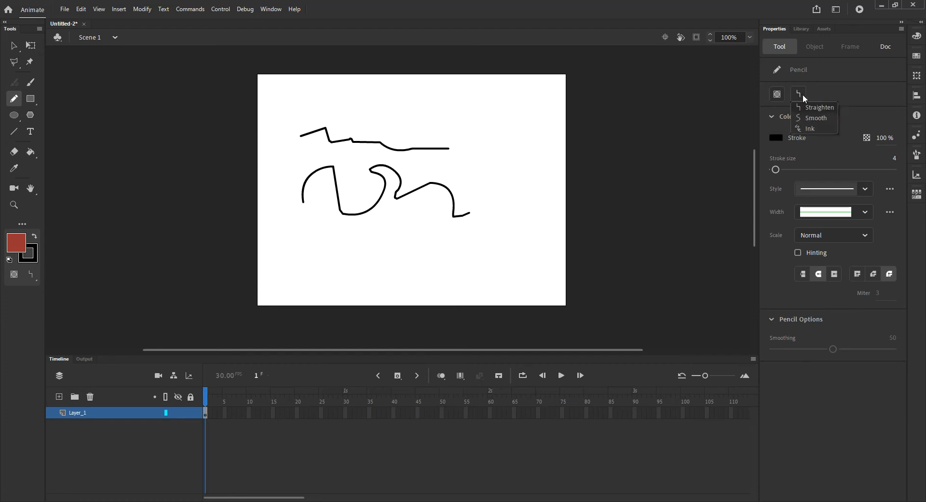
click(810, 118)
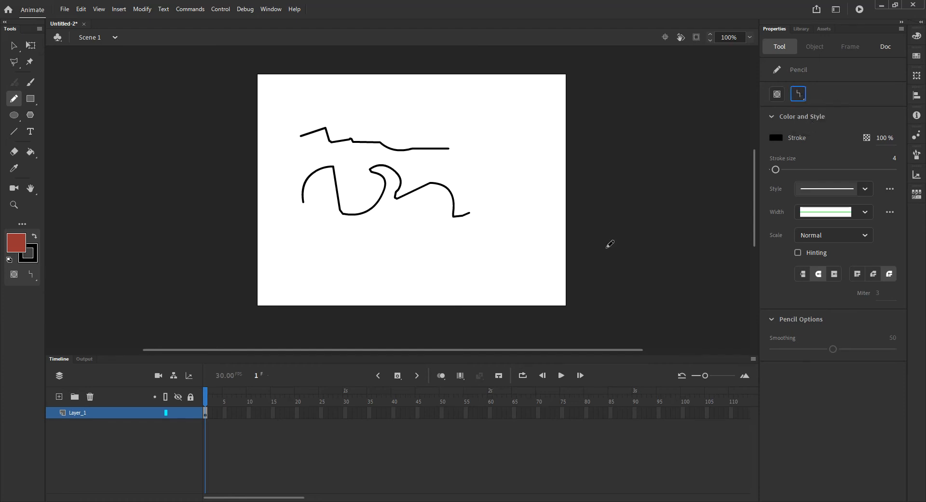
mouse_move(310, 257)
mouse_down()
mouse_move(343, 260)
mouse_move(383, 243)
mouse_move(422, 259)
mouse_up()
mouse_move(324, 273)
mouse_down()
mouse_move(369, 265)
mouse_move(385, 280)
mouse_move(437, 271)
mouse_move(454, 247)
mouse_move(492, 261)
mouse_up()
Step: Choose the Ink pencil mode and draw two roughly vertical strokes on the stage's right side
click(799, 99)
click(811, 126)
mouse_move(496, 124)
mouse_down()
mouse_move(485, 148)
mouse_move(509, 173)
mouse_move(525, 248)
mouse_up()
mouse_move(454, 114)
mouse_down()
mouse_move(457, 143)
mouse_move(503, 236)
mouse_up()
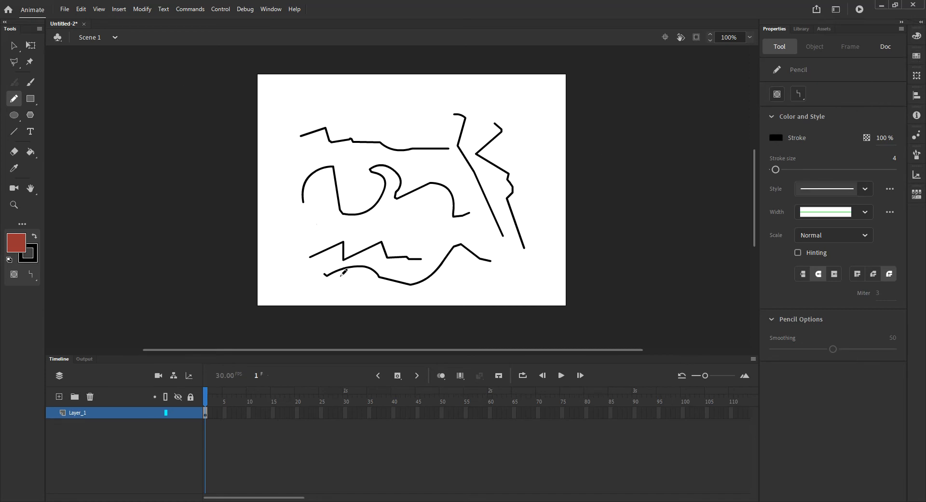
Step: Select all the test pencil strokes on the stage and delete them
click(14, 46)
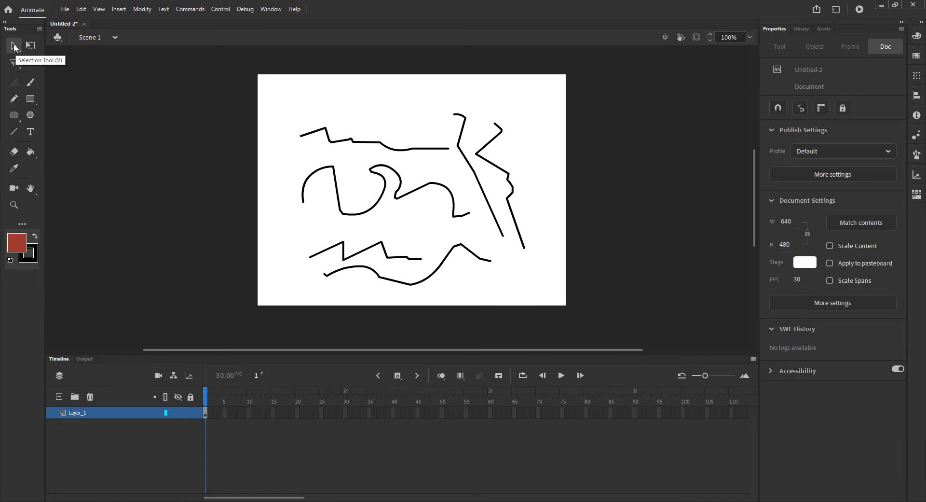
mouse_move(266, 88)
mouse_down()
mouse_move(418, 222)
mouse_move(565, 311)
mouse_up()
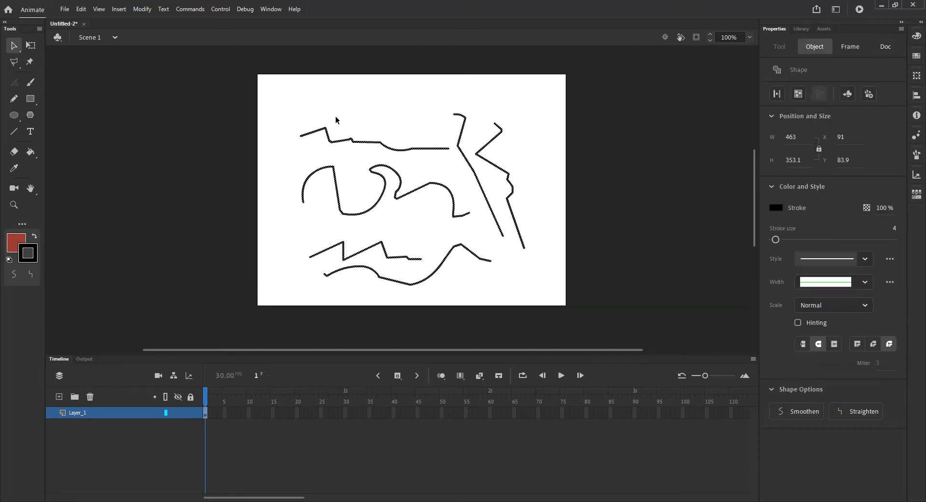
mouse_move(263, 82)
mouse_down()
mouse_move(306, 145)
mouse_move(468, 262)
mouse_move(555, 302)
mouse_up()
key(Delete)
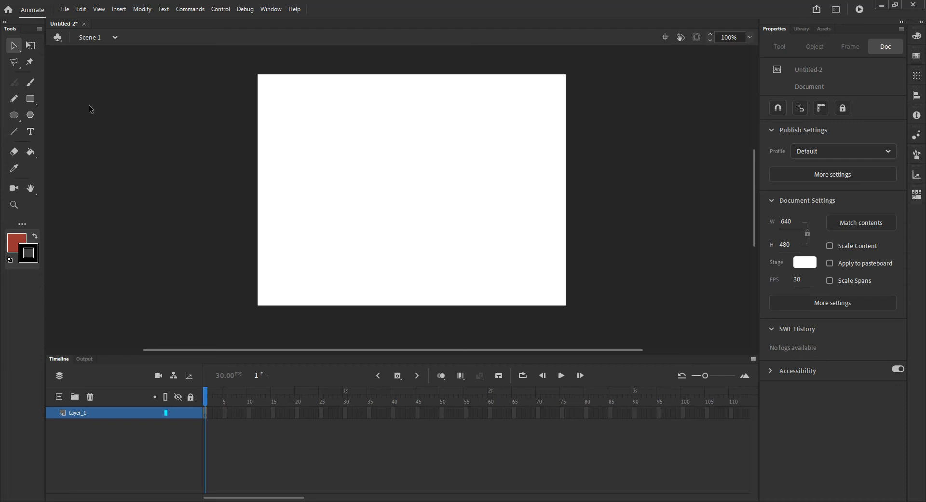
Step: Draw a red square with a black outline, about 126 px wide, in the stage's upper-left area using the Rectangle tool
click(14, 100)
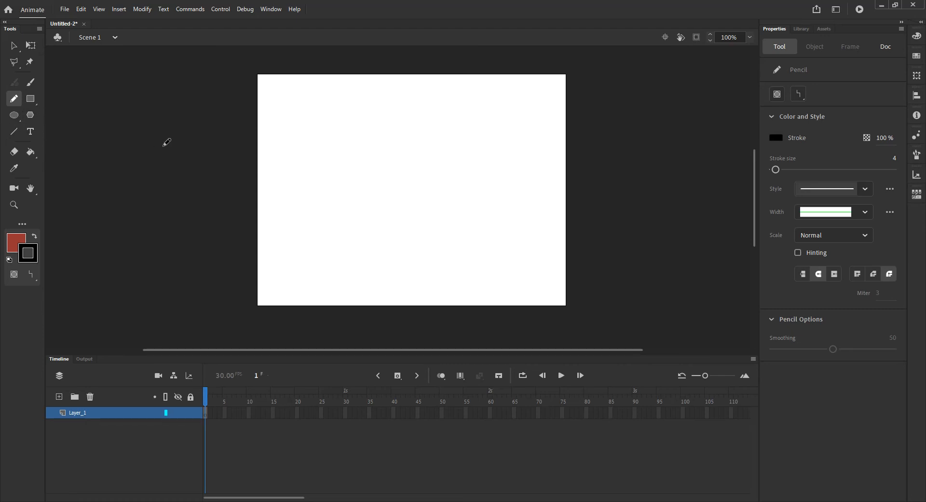
click(32, 100)
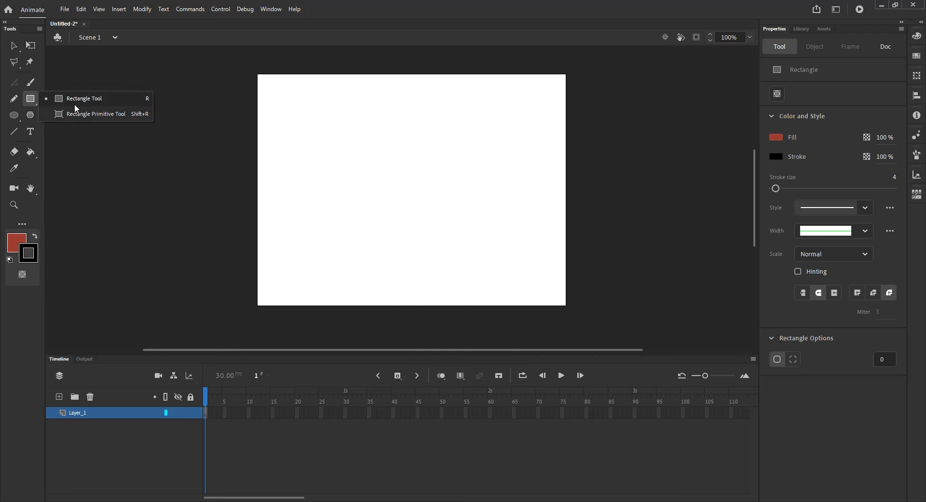
click(34, 102)
click(83, 98)
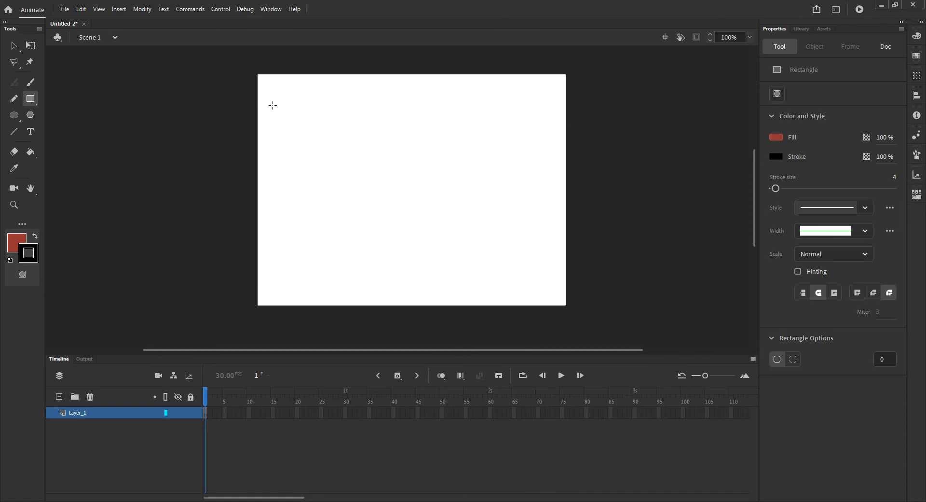
drag(276, 96, 304, 118)
drag(314, 123, 337, 156)
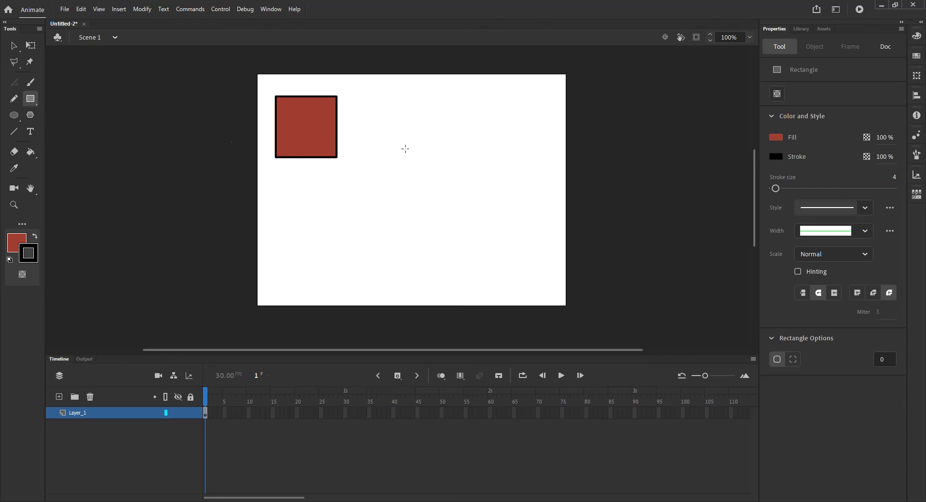
Step: Turn on Object Drawing mode and draw a second square, about 125 px wide, directly below the first one
click(778, 94)
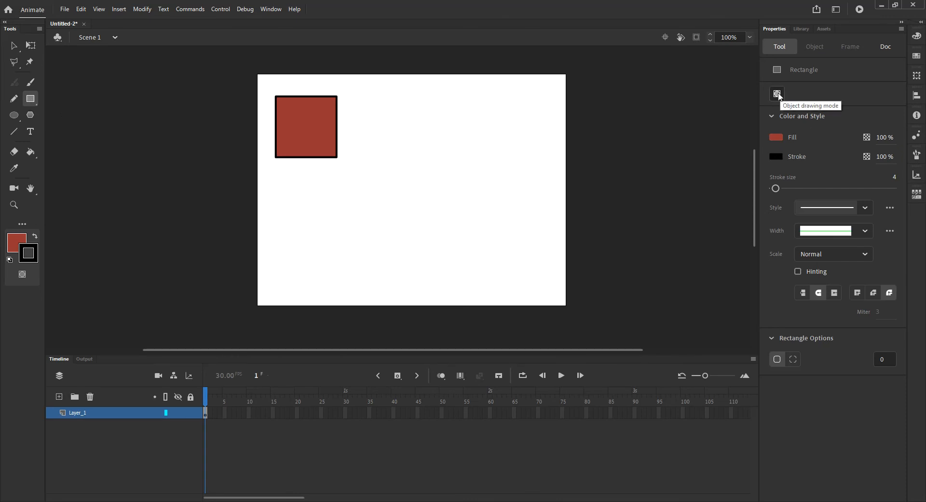
click(778, 94)
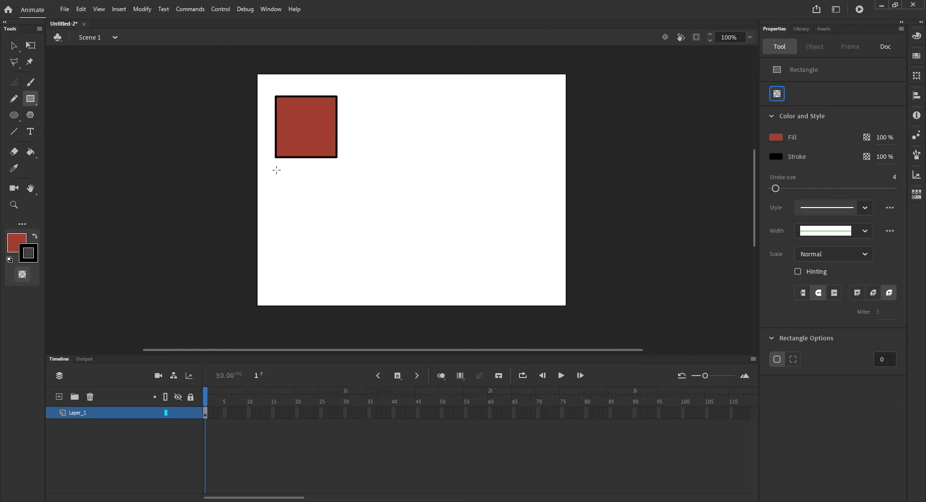
mouse_move(274, 173)
mouse_down()
mouse_move(338, 237)
mouse_move(322, 233)
mouse_up()
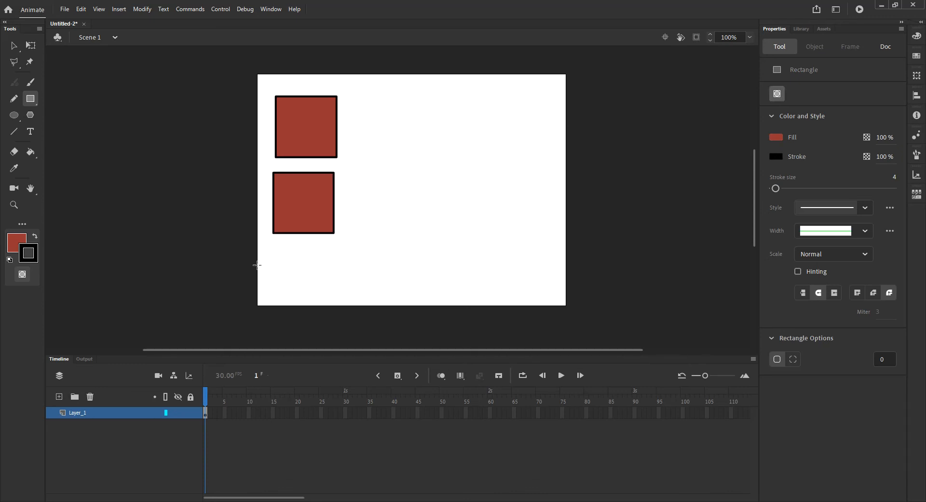
click(777, 94)
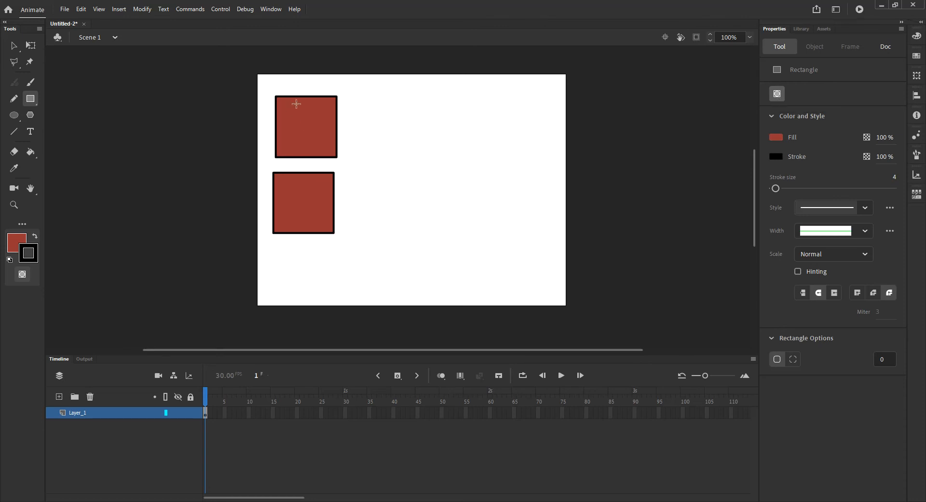
Step: Select the lower square and give it a dashed outline with stroke size 13
click(14, 46)
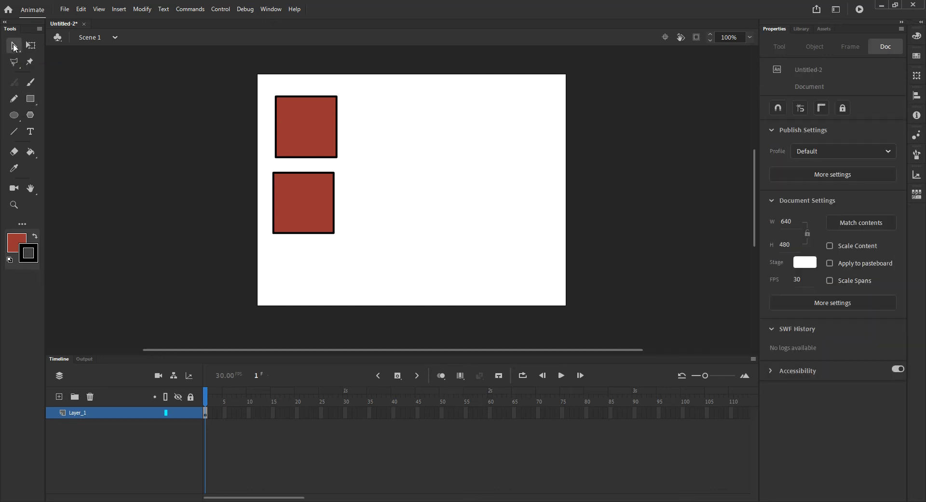
click(292, 211)
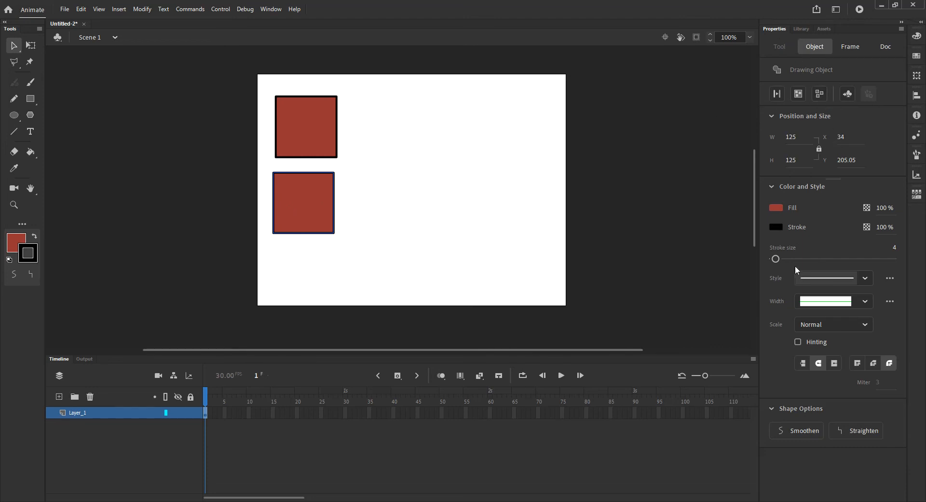
mouse_move(780, 258)
mouse_down()
mouse_move(791, 259)
mouse_move(781, 259)
mouse_up()
click(865, 278)
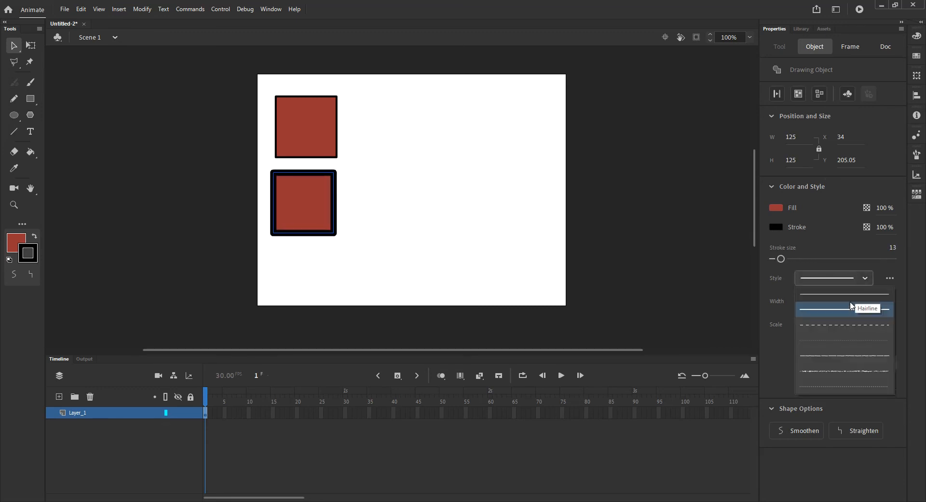
click(840, 323)
Step: Switch the lower square's outline to the Hairline style, and set its stroke size to 7
click(866, 278)
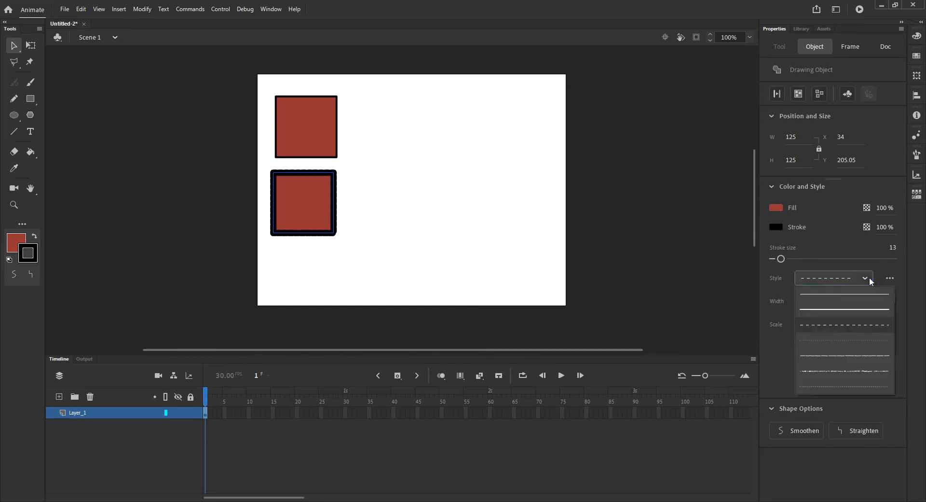
click(836, 295)
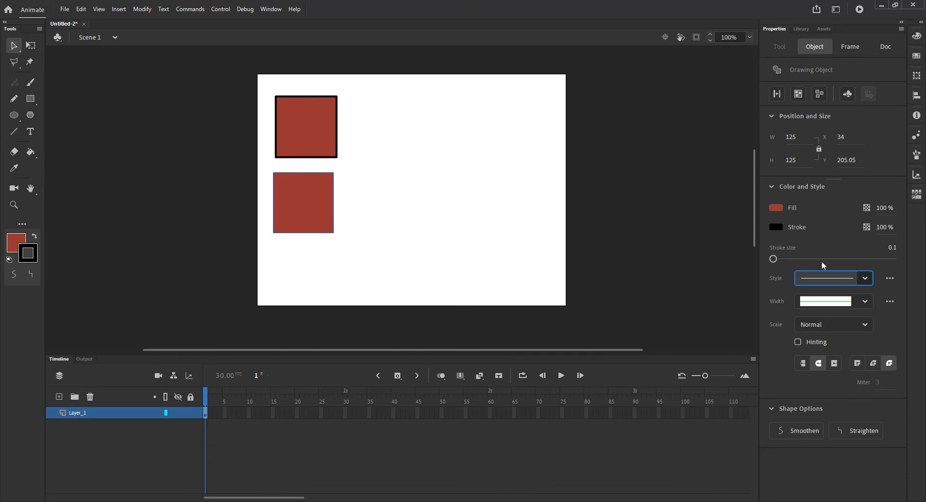
drag(775, 260, 779, 260)
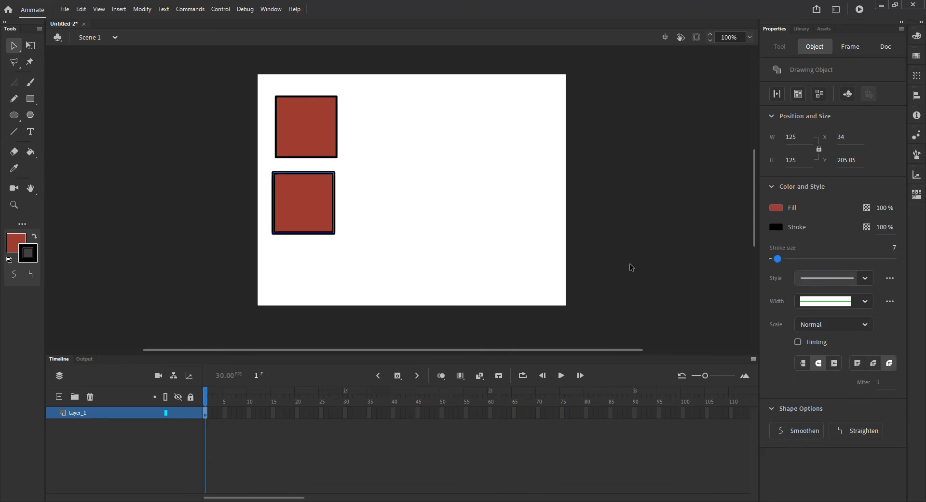
Step: Select the upper square's fill, its right edge and its whole outline separately to examine how the merged shape is divided
click(297, 120)
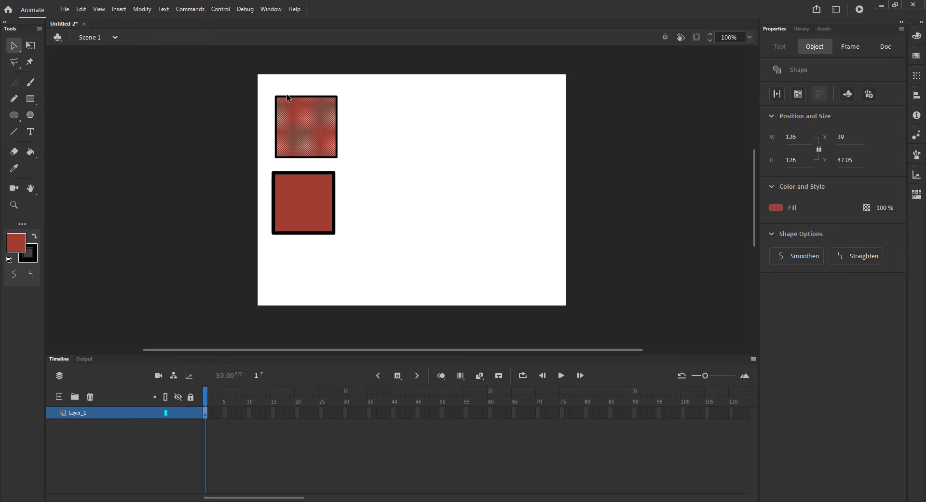
click(337, 114)
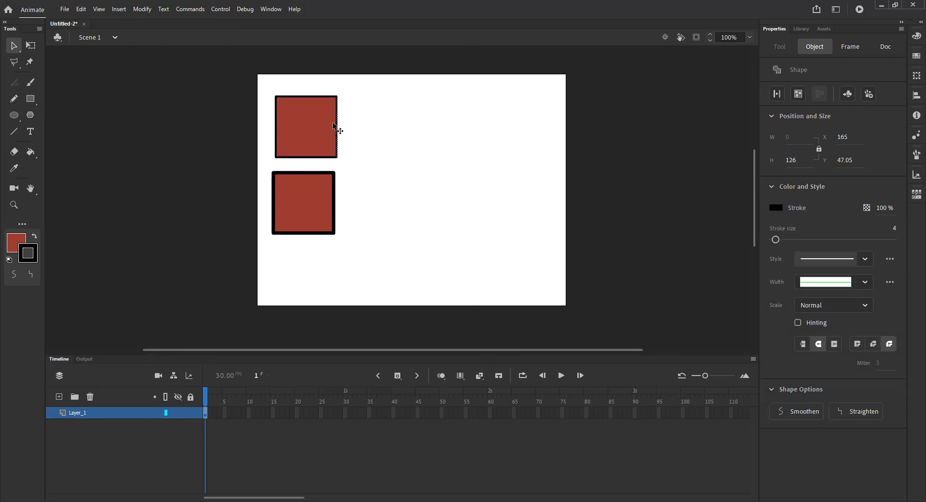
double_click(337, 148)
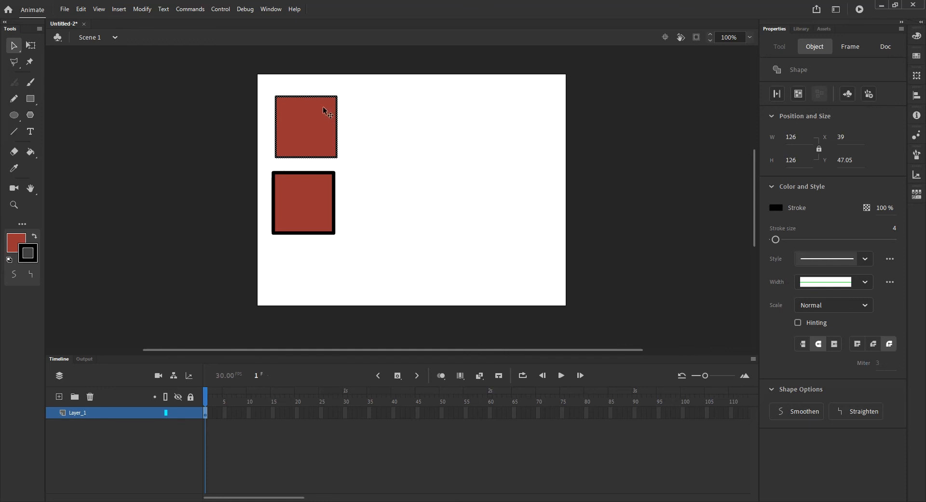
click(377, 135)
Step: Move the upper square's red fill out of its outline to the empty area on its right
click(295, 127)
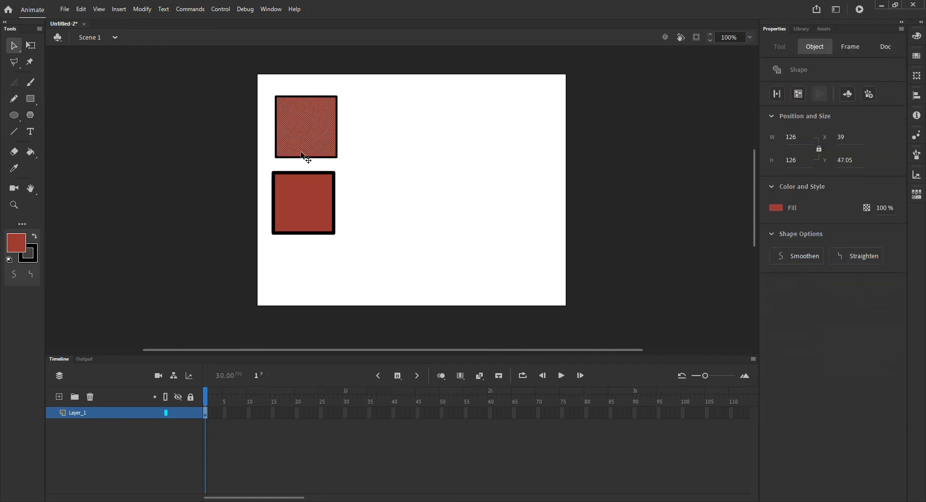
drag(312, 132, 395, 128)
click(416, 181)
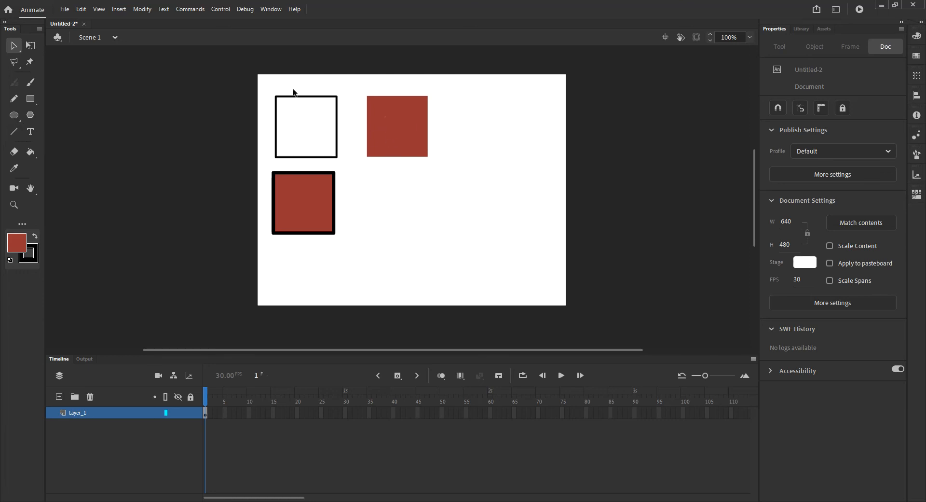
Step: Draw a circle about 110 px wide and two smaller circles to its right with the Oval tool
click(14, 116)
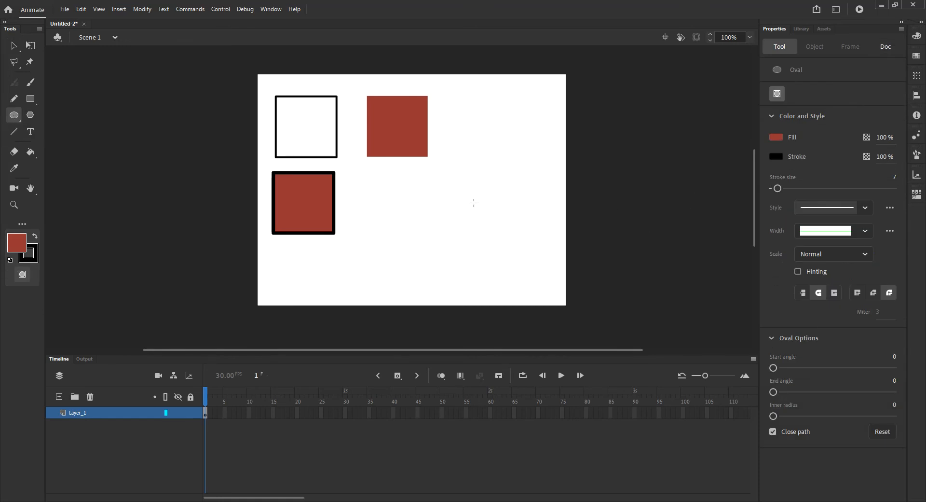
drag(416, 191, 470, 244)
mouse_move(489, 165)
mouse_down()
mouse_move(518, 192)
mouse_move(501, 224)
mouse_move(519, 242)
mouse_up()
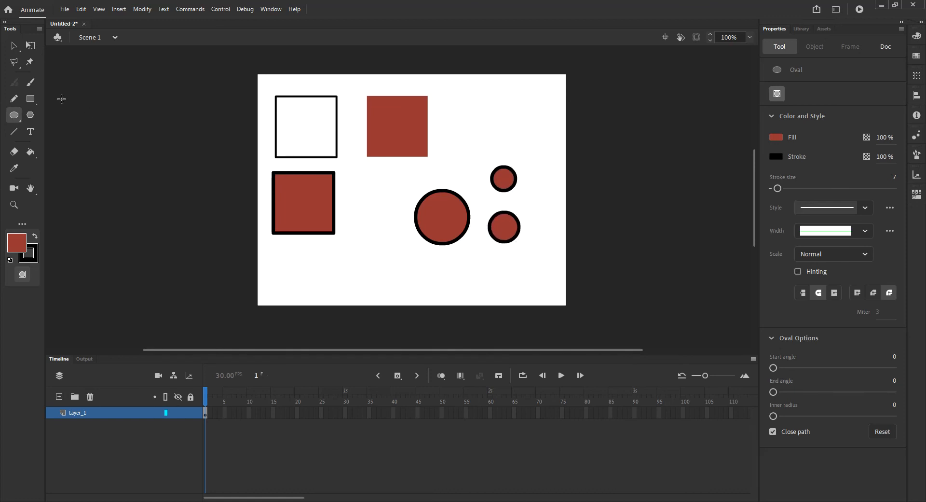
Step: Select all three circles on the stage and delete them
click(13, 46)
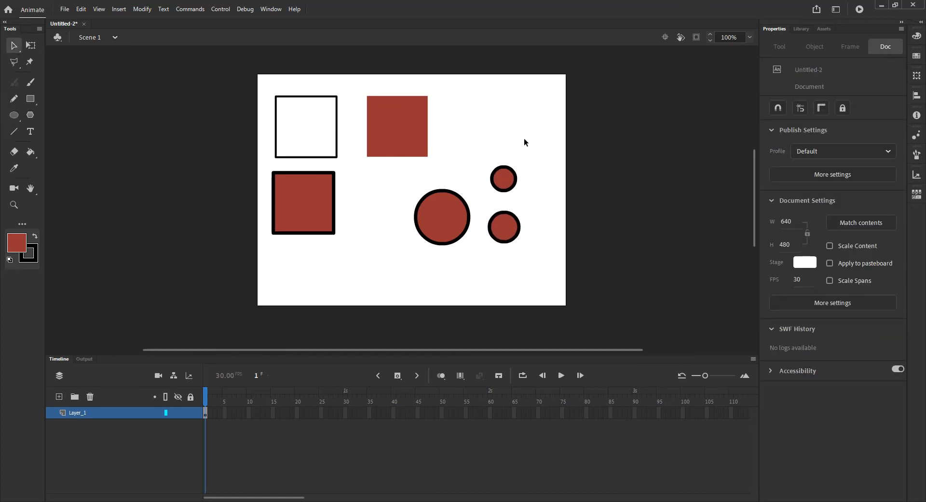
click(20, 119)
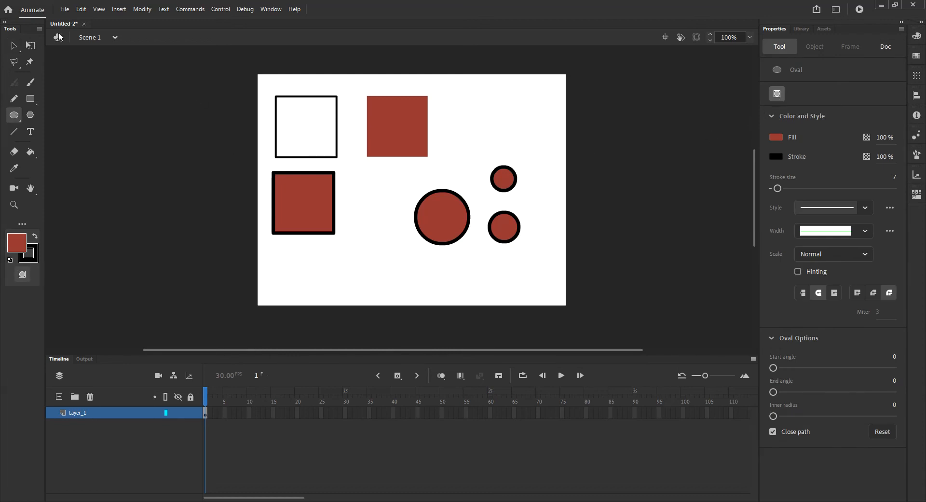
click(13, 45)
click(444, 213)
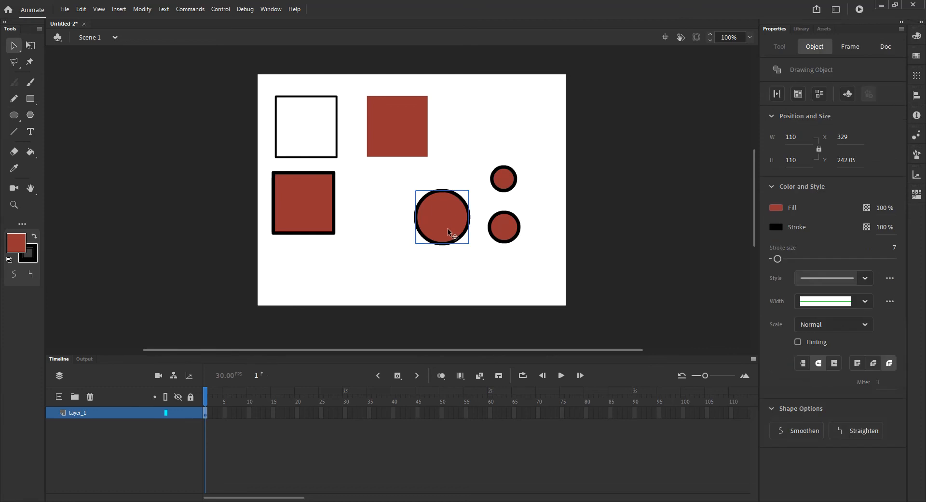
click(513, 187)
drag(421, 169, 548, 278)
key(Delete)
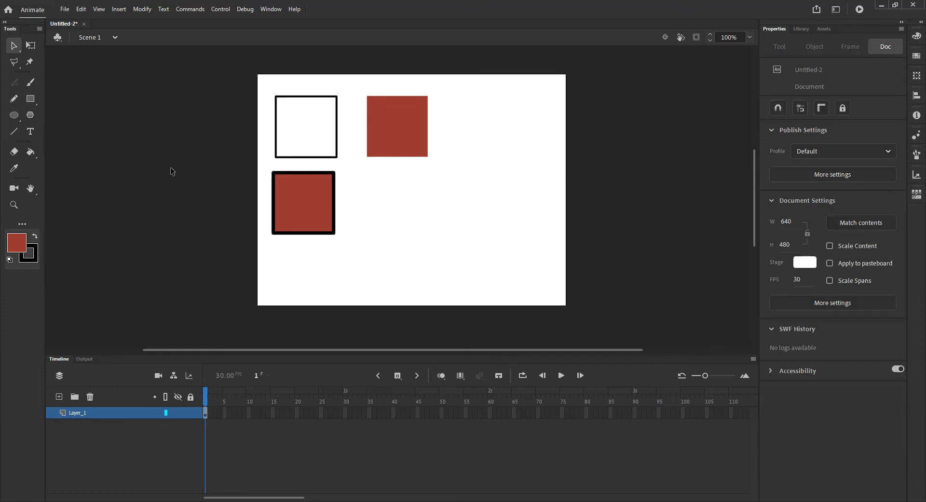
Step: Draw a circle about 91 px wide as a drawing object right of the lower square, and select it
click(18, 116)
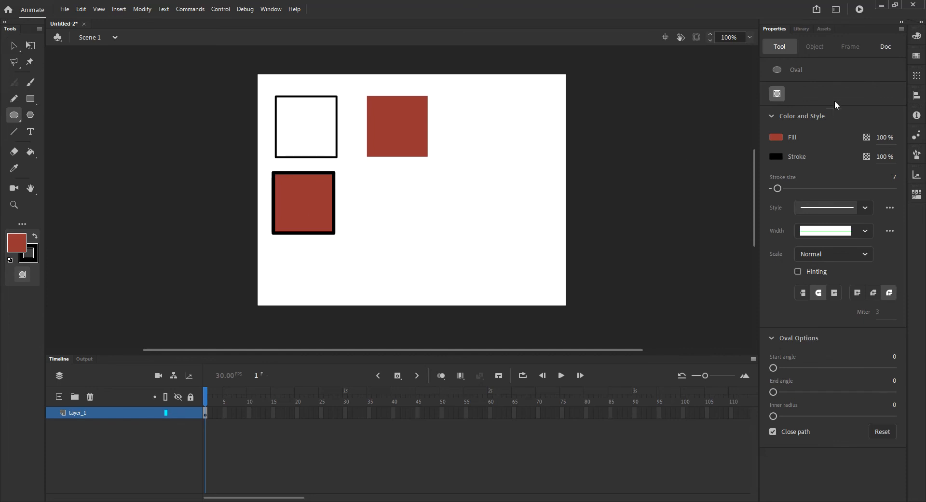
click(779, 94)
drag(398, 189, 442, 232)
click(14, 45)
click(443, 216)
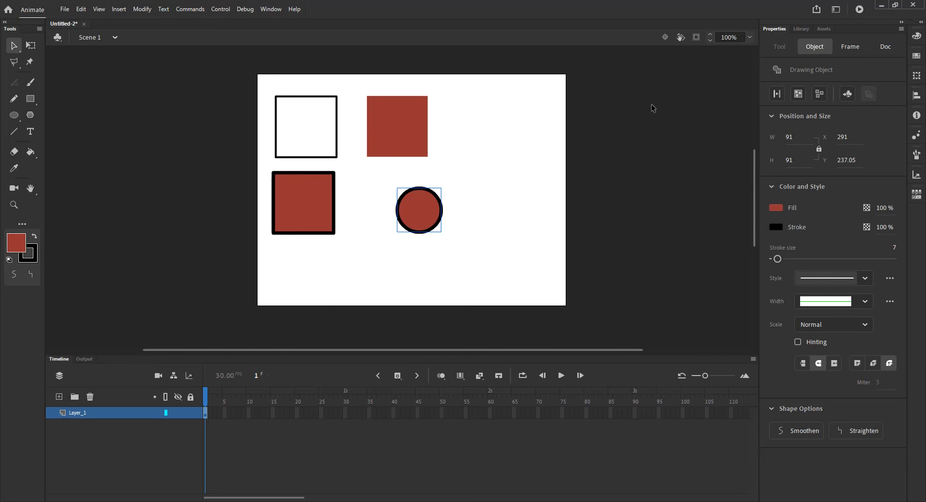
Step: Draw a larger circle, about 127 px wide, overlapping the first circle with Object Drawing mode on
click(14, 115)
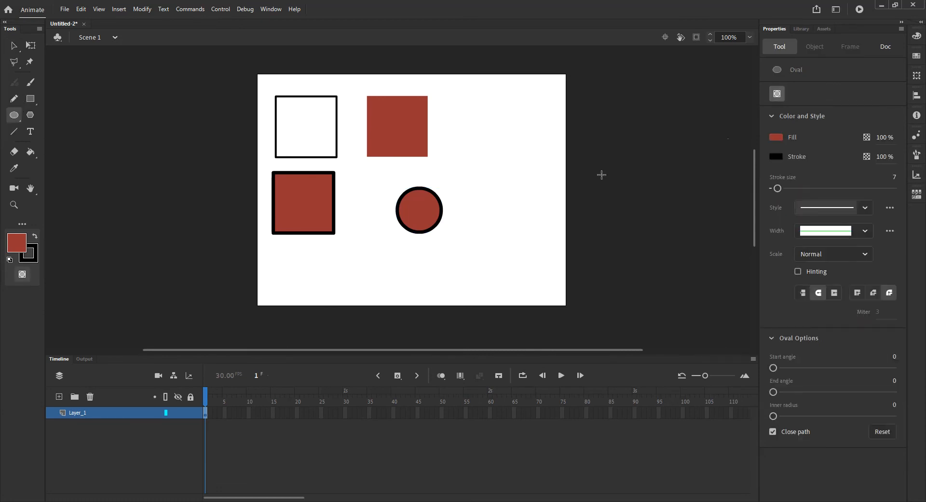
click(778, 93)
click(778, 93)
drag(408, 163, 465, 223)
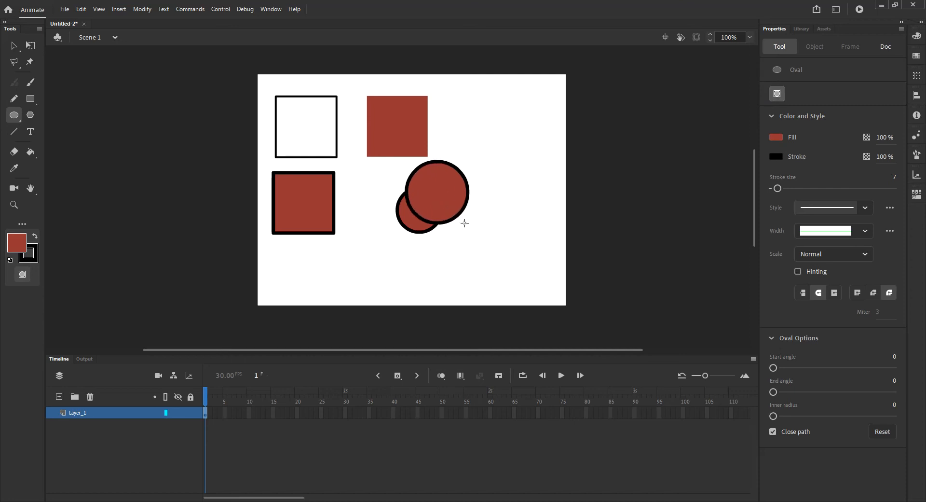
Step: Move the larger circle off the smaller one to the free space on its right, and deselect it
click(14, 45)
click(447, 201)
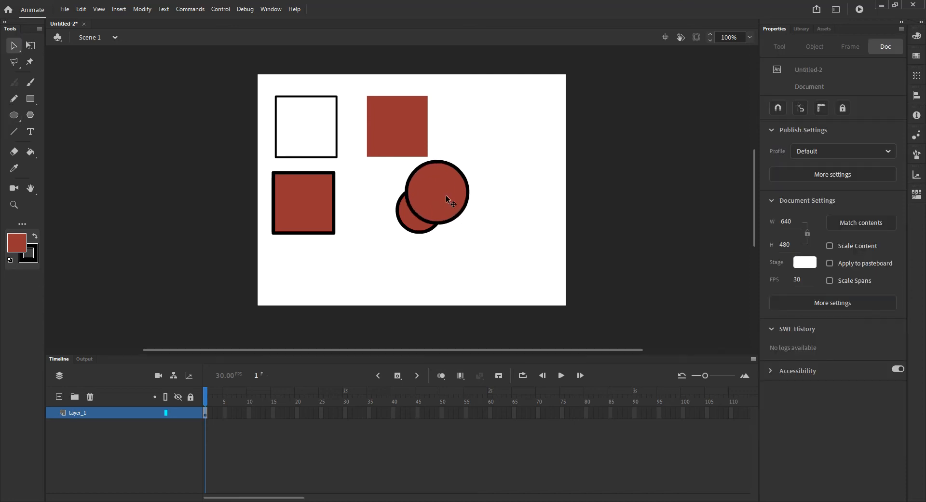
drag(446, 196, 496, 211)
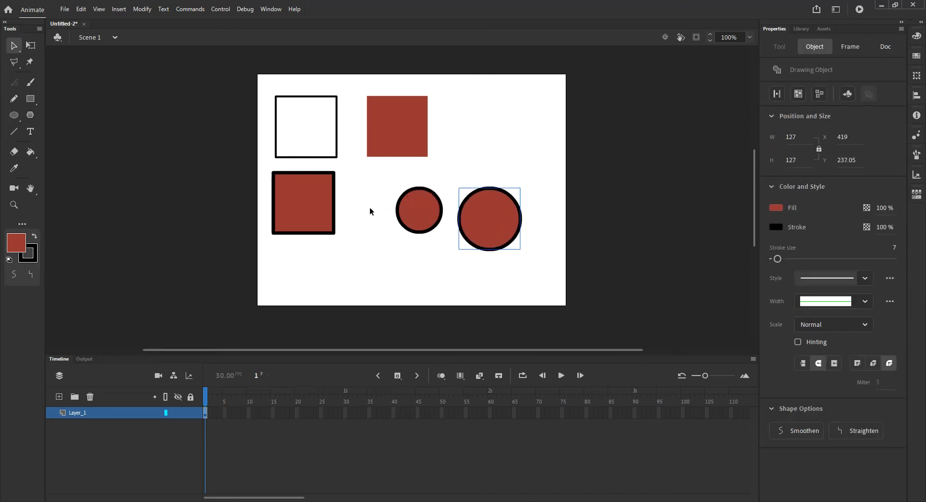
click(484, 136)
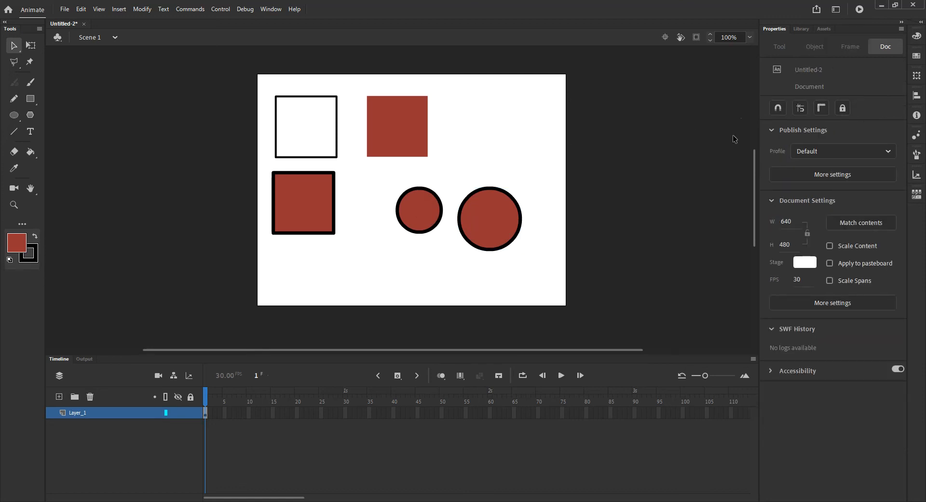
Step: With Object Drawing mode off, draw a circle about 83 px wide above the larger circle and select its fill
click(14, 114)
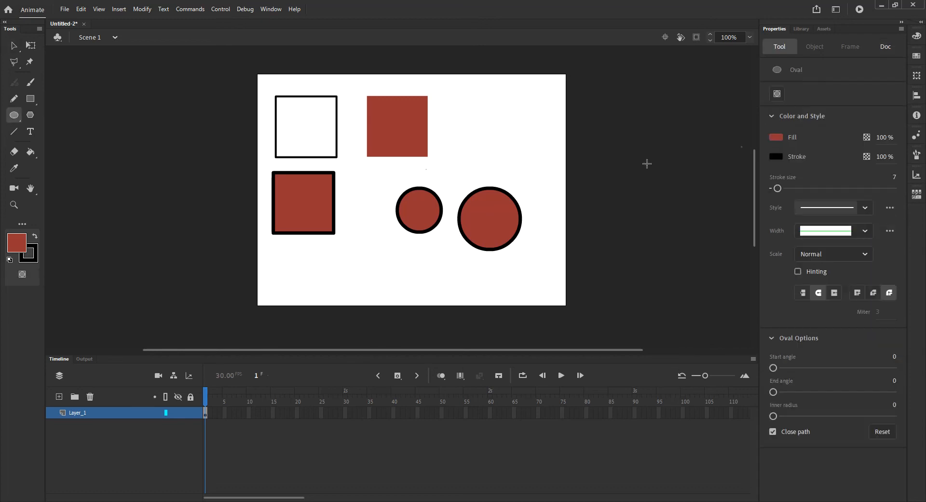
click(780, 92)
click(778, 93)
drag(479, 117, 521, 160)
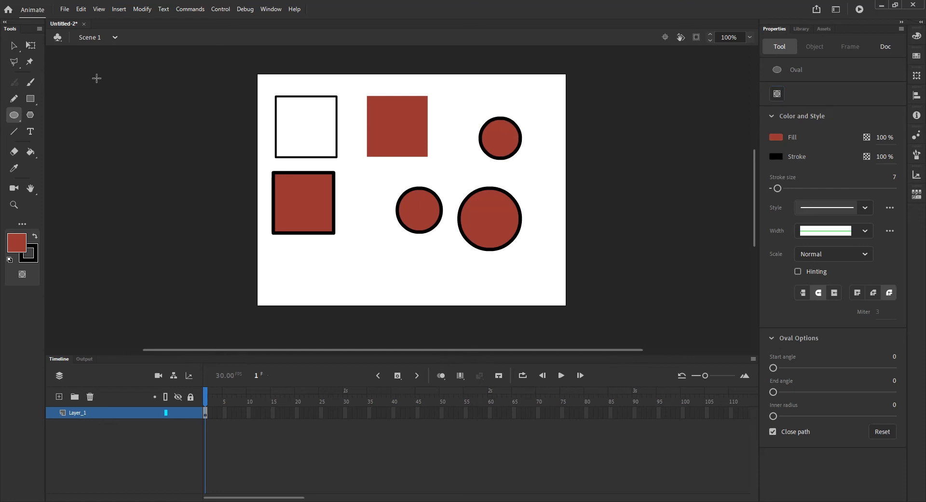
click(15, 47)
click(515, 140)
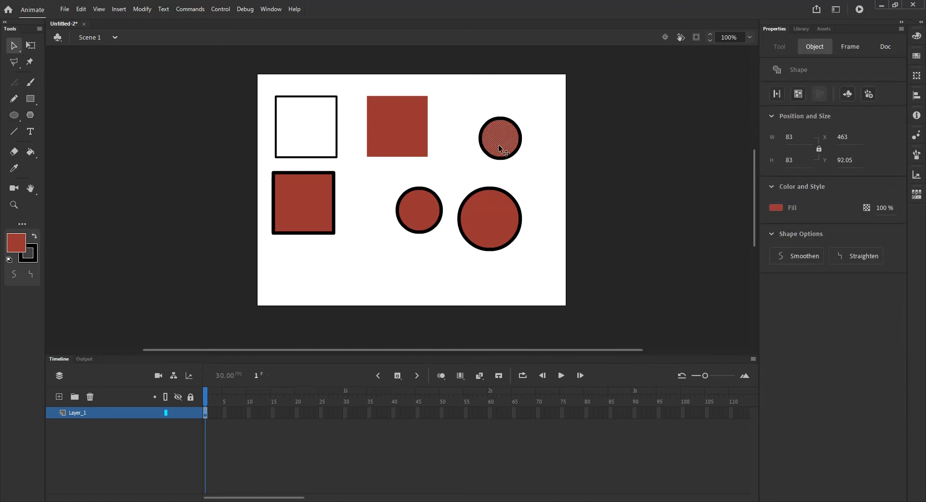
Step: Delete the two lower circles, and move the fill of the remaining circle out of its outline to the space beside the lower square
click(487, 237)
drag(383, 178, 534, 282)
key(Delete)
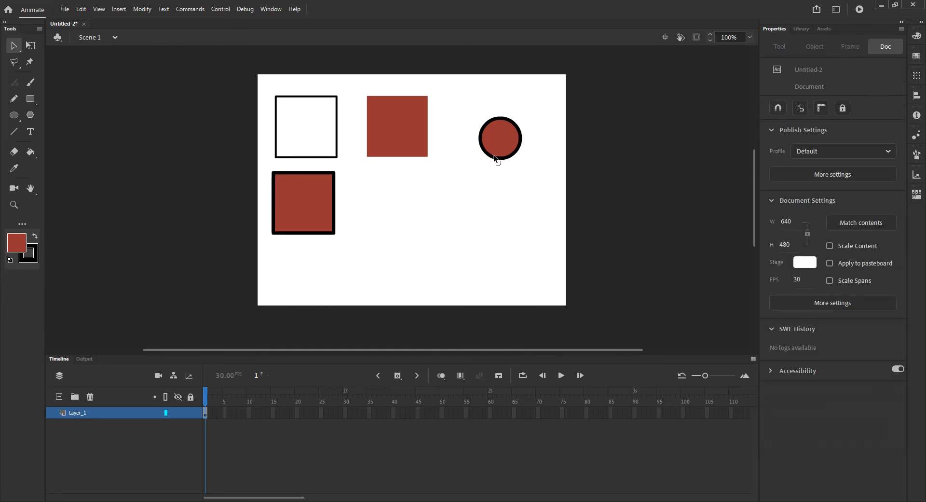
click(499, 138)
drag(508, 135, 420, 211)
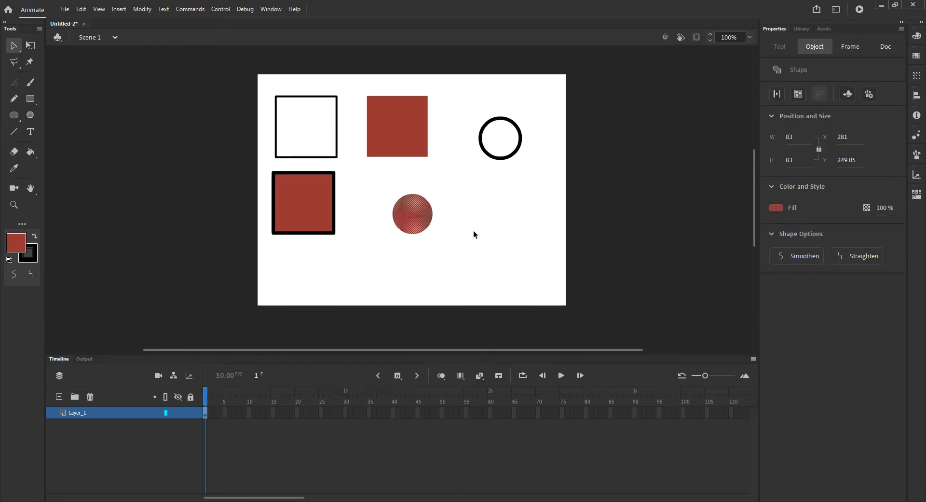
Step: With Object Drawing mode off, draw a circle below the empty circle outline and a smaller circle beneath it
click(14, 115)
drag(468, 176, 510, 230)
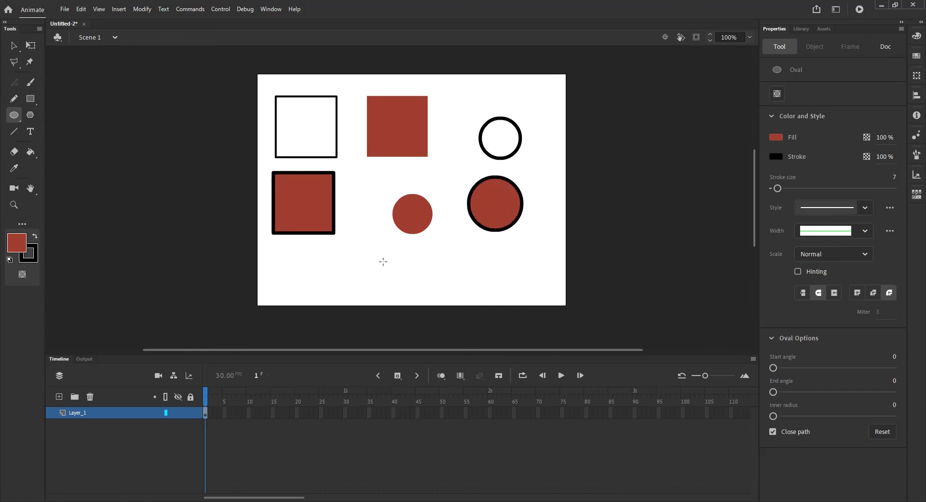
drag(468, 261, 495, 289)
Step: Move the fills of both new circles out of their outlines into the free space beside them
click(13, 45)
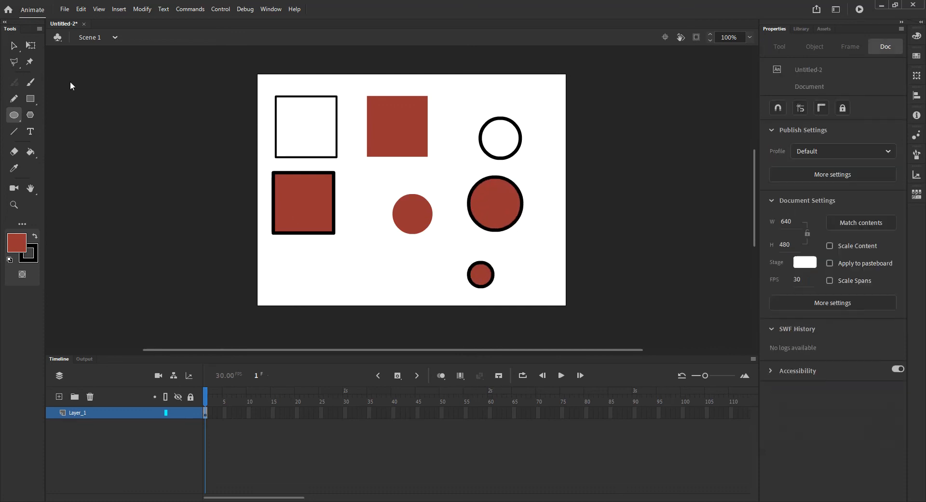
drag(496, 218, 388, 284)
drag(490, 272, 532, 258)
Step: Delete the three empty circle outlines, leaving only the red fills
drag(471, 109, 534, 164)
key(Delete)
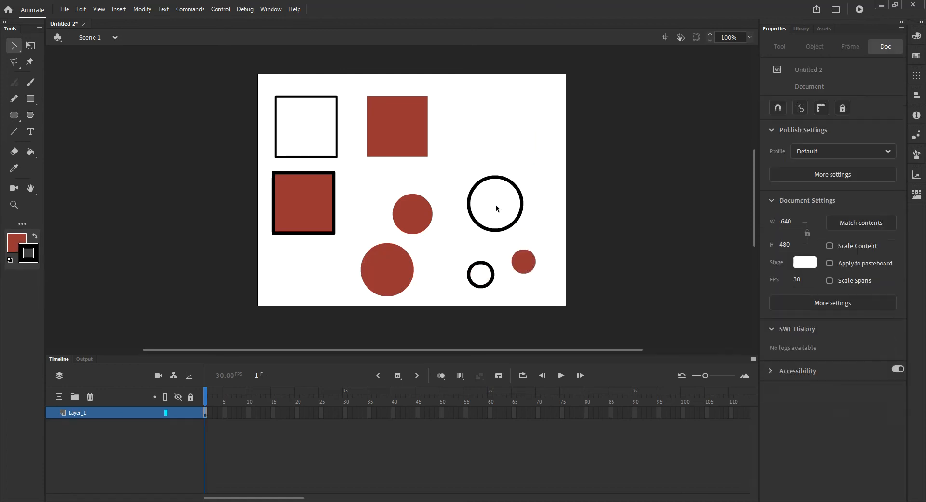
drag(460, 167, 529, 239)
key(Delete)
drag(458, 248, 502, 303)
key(Delete)
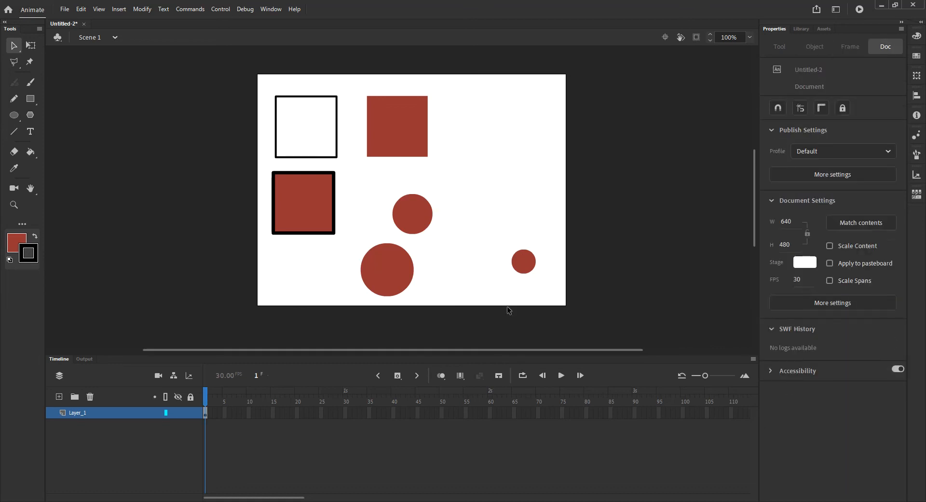
Step: Move the three circle fills onto each other so they overlap and merge, and select the merged shape
drag(393, 273, 491, 179)
click(417, 227)
click(436, 227)
drag(419, 220, 462, 201)
drag(522, 264, 496, 203)
click(526, 248)
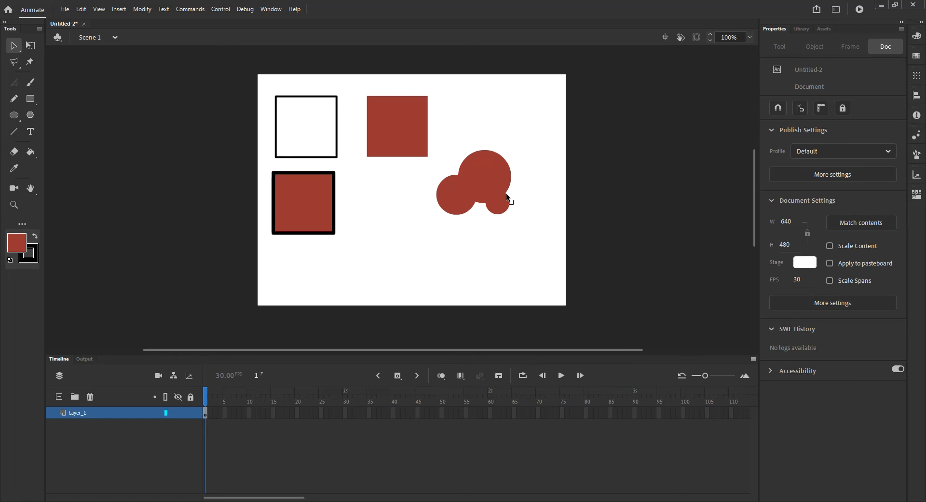
click(485, 169)
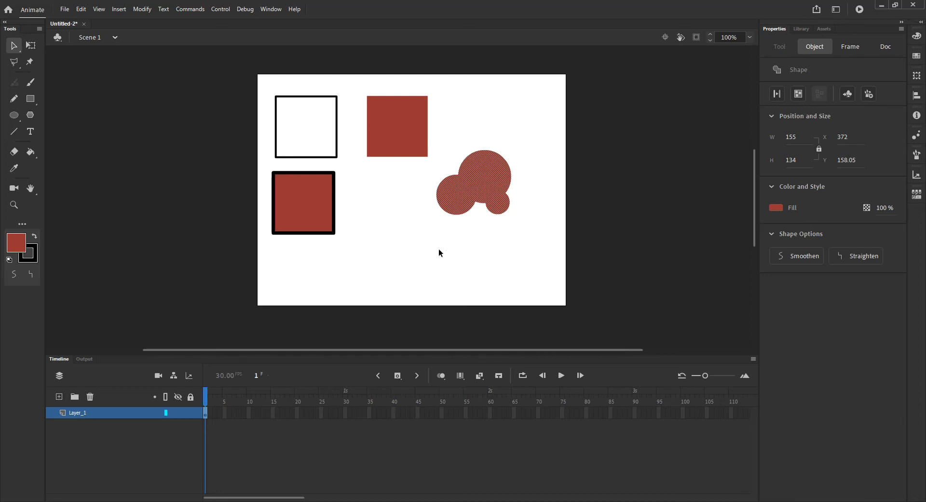
Step: Move the red square without an outline onto the merged circles so it overlaps the largest one, and deselect it
click(404, 136)
drag(399, 125, 466, 138)
click(538, 135)
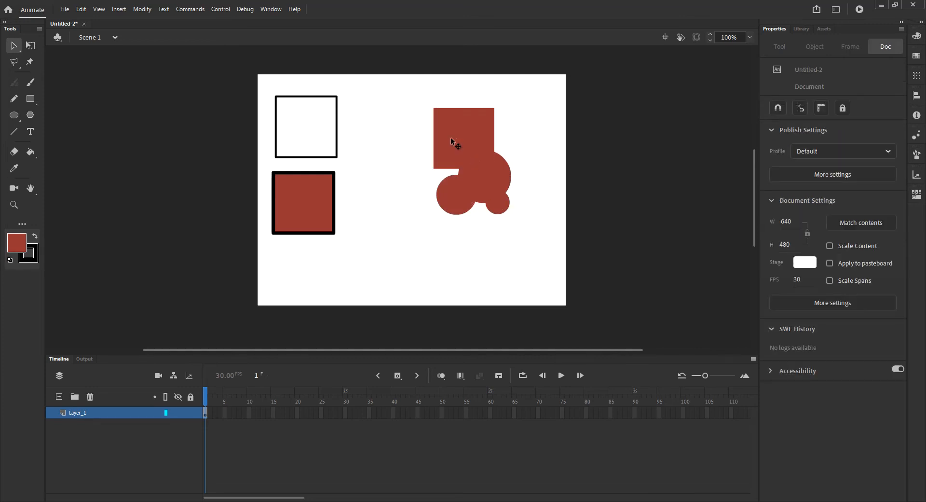
Step: Move the merged square-and-circles shape left, closer to the outlined squares, and deselect it
click(471, 144)
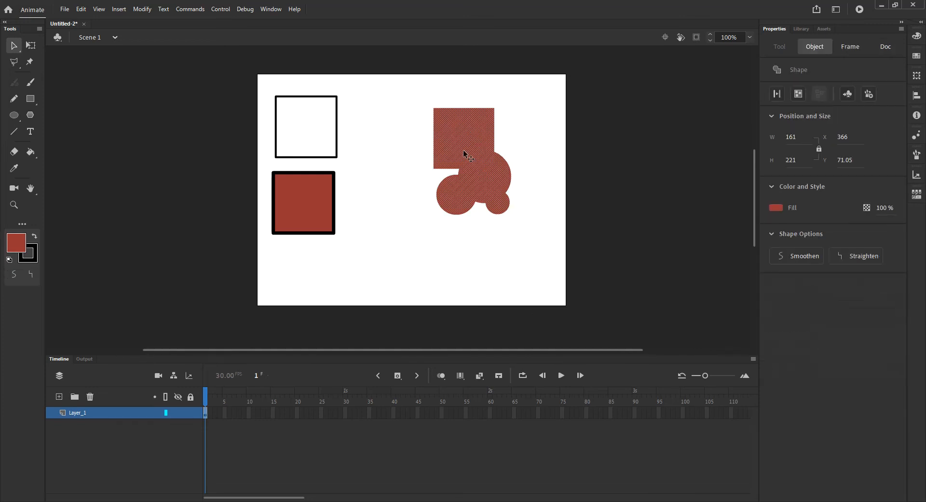
mouse_move(474, 187)
mouse_down()
mouse_move(414, 227)
mouse_move(538, 181)
mouse_move(497, 189)
mouse_move(477, 183)
mouse_up()
click(515, 136)
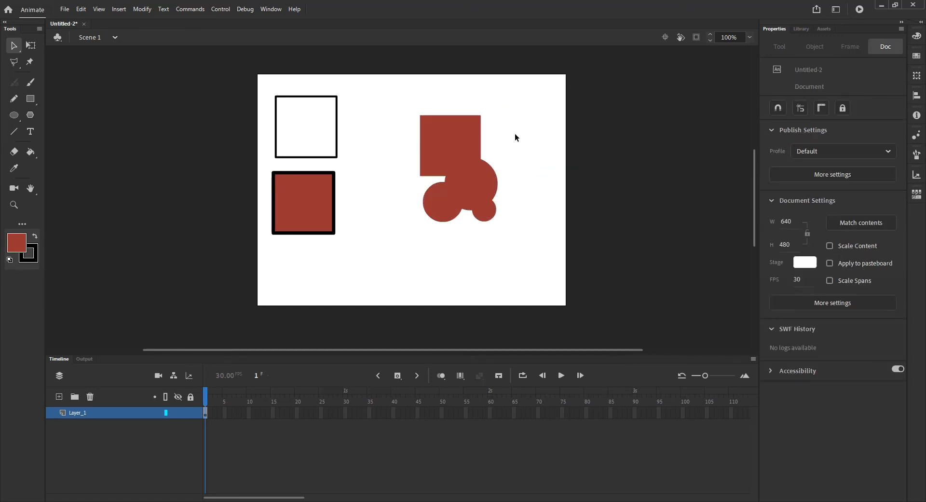
drag(440, 140, 401, 123)
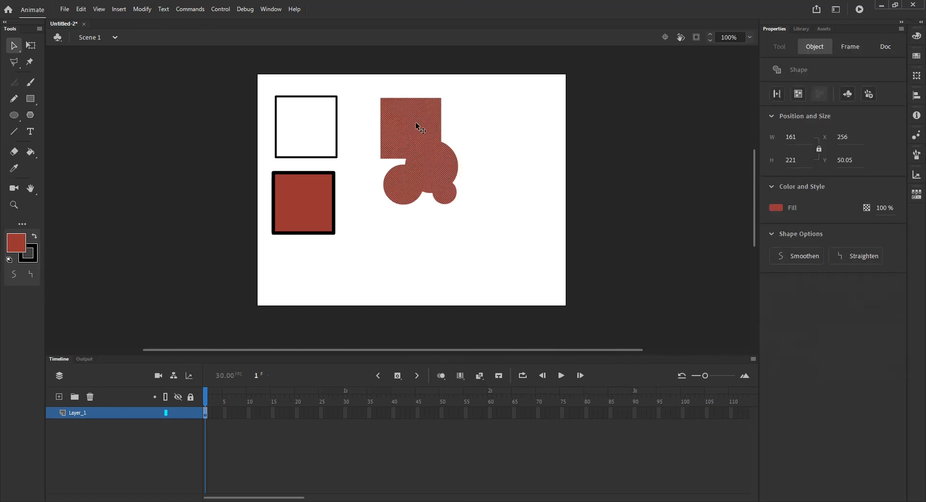
click(465, 118)
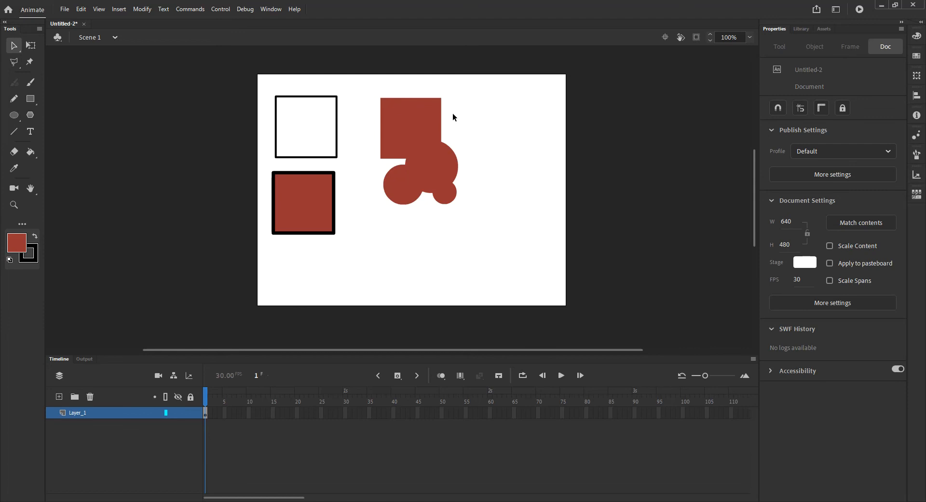
Step: Delete a 29 x 35 px rectangular area from the merged shape's right edge, and erase an irregular bite from its left edge
drag(454, 115, 428, 131)
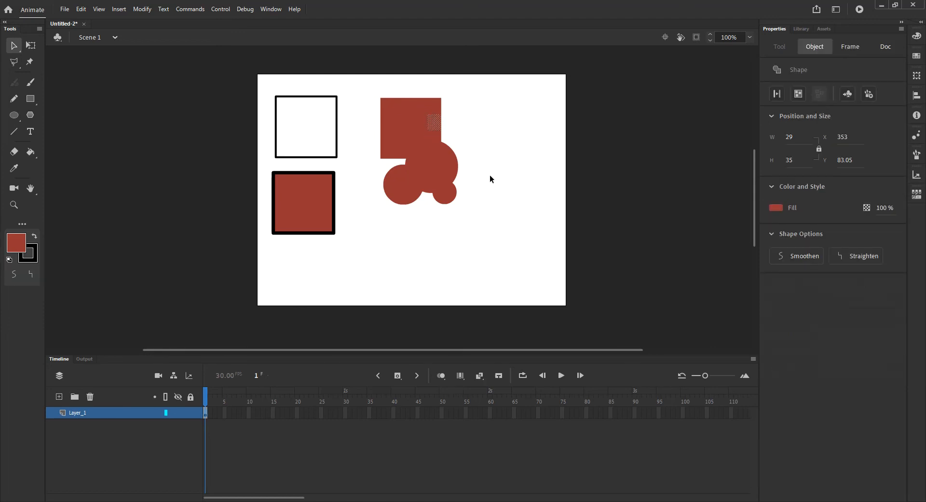
key(Delete)
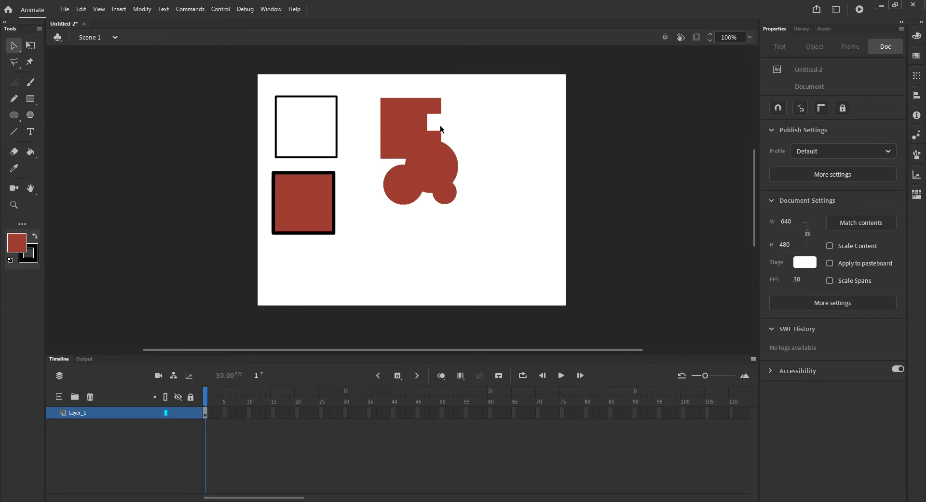
click(14, 152)
mouse_move(376, 122)
mouse_down()
mouse_move(389, 132)
mouse_move(386, 118)
mouse_up()
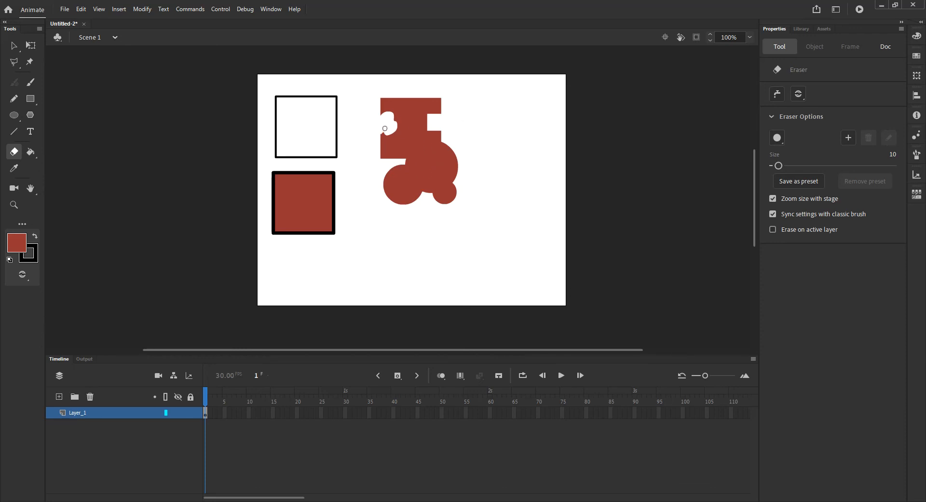
drag(382, 134, 384, 133)
drag(389, 132, 376, 140)
Step: Delete the merged shape and the two remaining squares to clear the stage
click(14, 46)
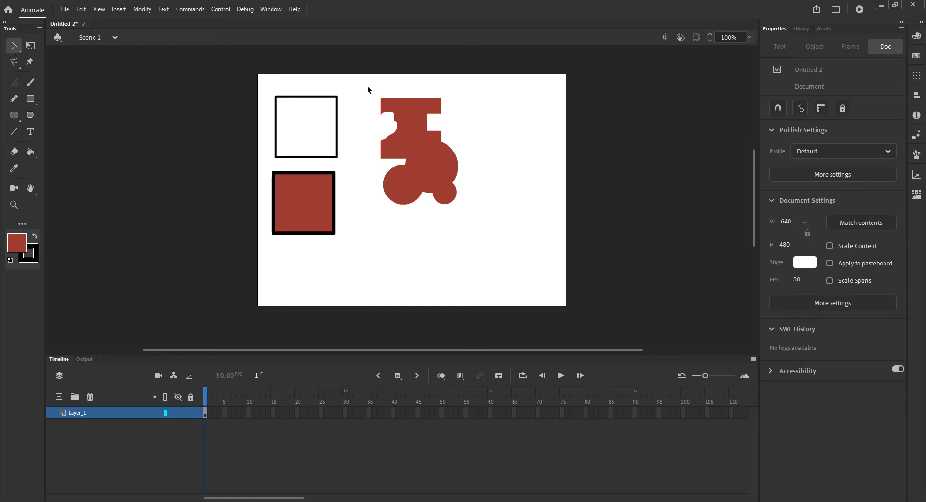
drag(368, 92, 493, 231)
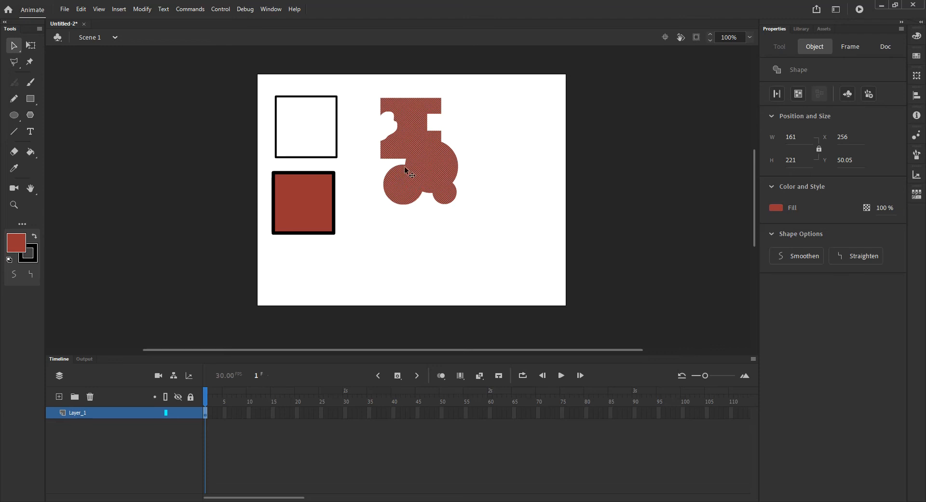
key(Delete)
drag(265, 88, 385, 272)
key(Delete)
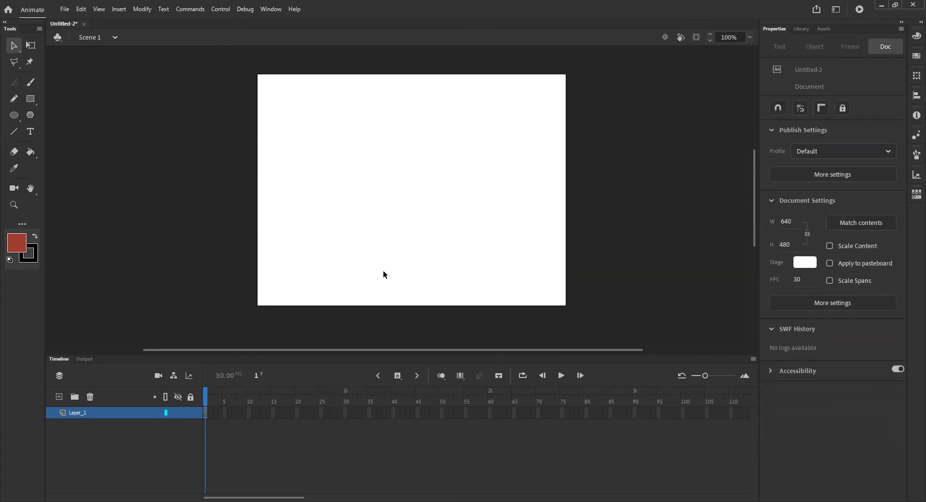
Step: Draw an outlined red square about 166 px wide near the stage's upper-left corner, and select and deselect its fill
click(30, 99)
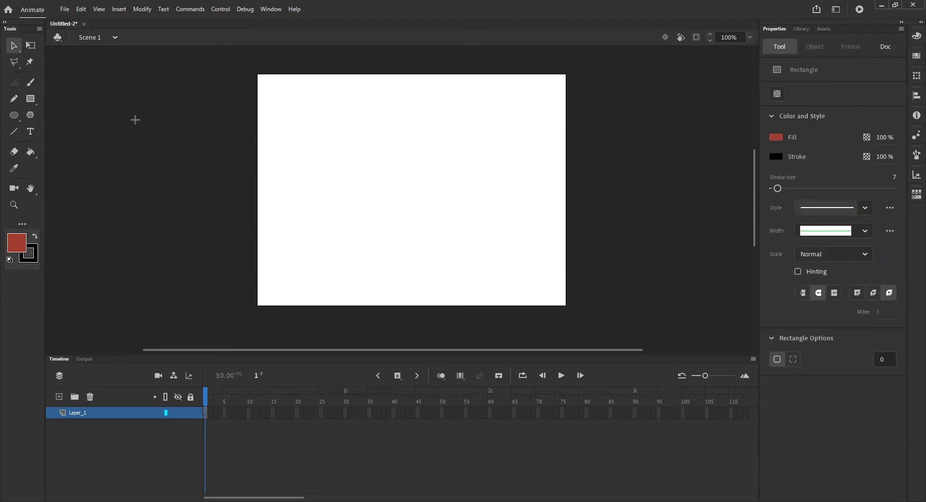
drag(276, 95, 358, 176)
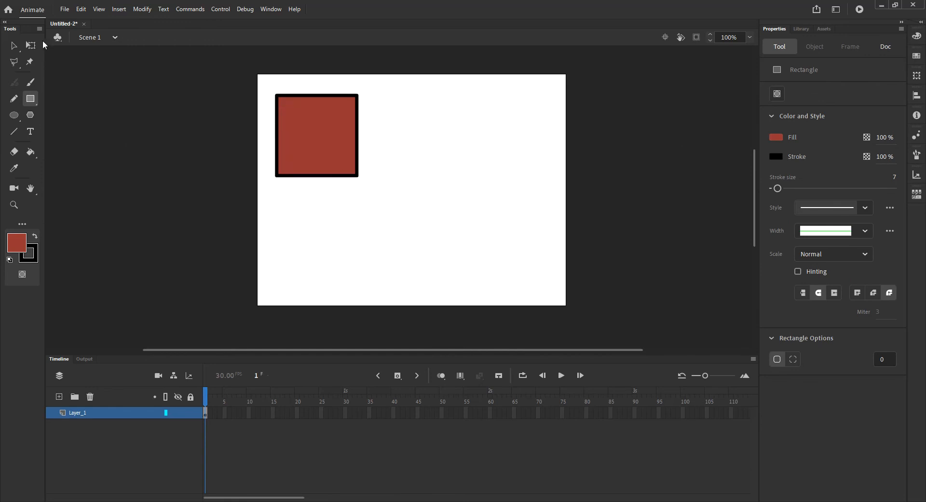
click(14, 45)
click(313, 132)
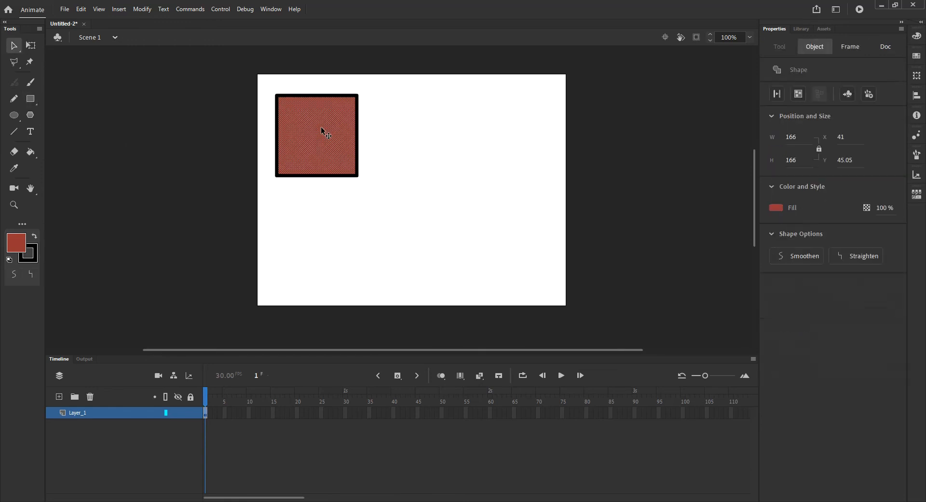
click(442, 183)
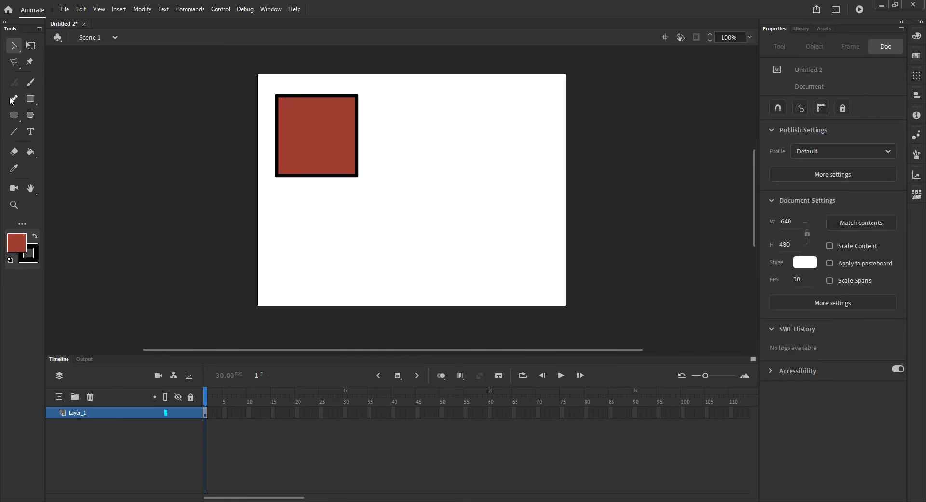
Step: Undo the drawing of the large square
key(ctrl+z)
key(ctrl+z)
key(ctrl+z)
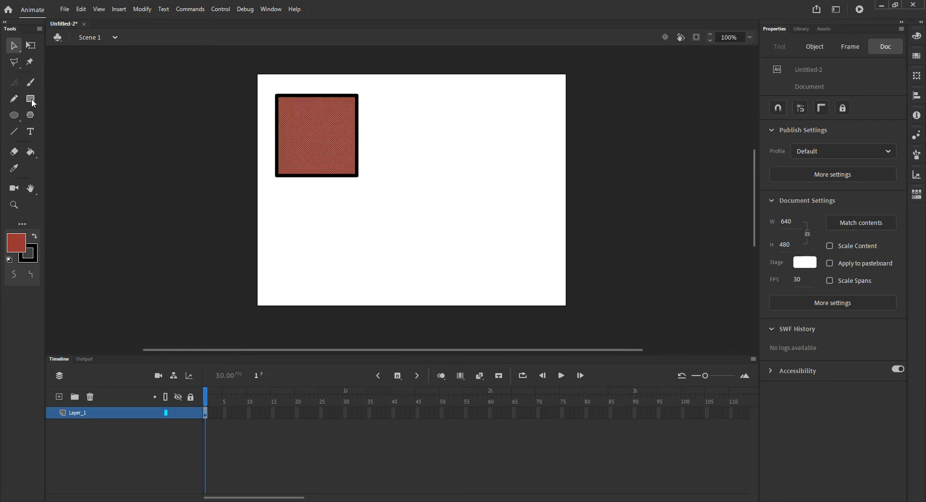
Step: With Object Drawing mode off, draw a square about 93 px wide near the stage's upper-left corner, and select its fill
click(31, 100)
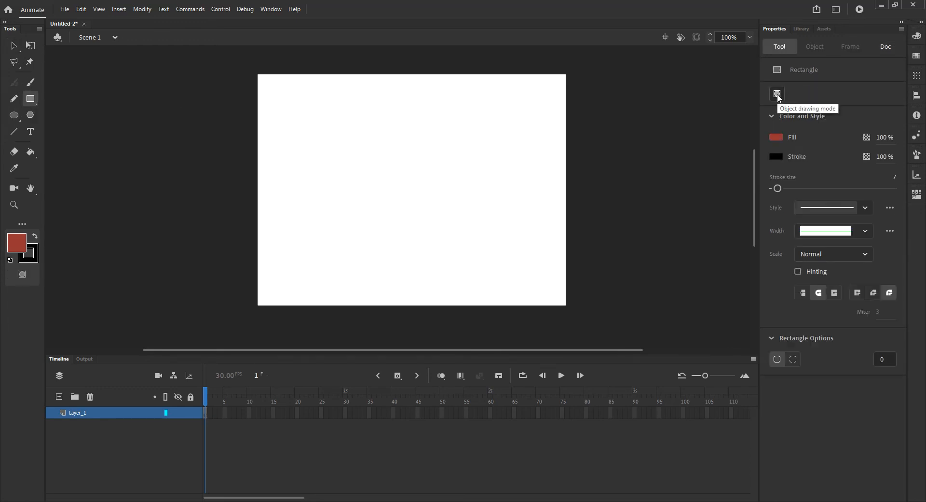
drag(273, 107, 318, 151)
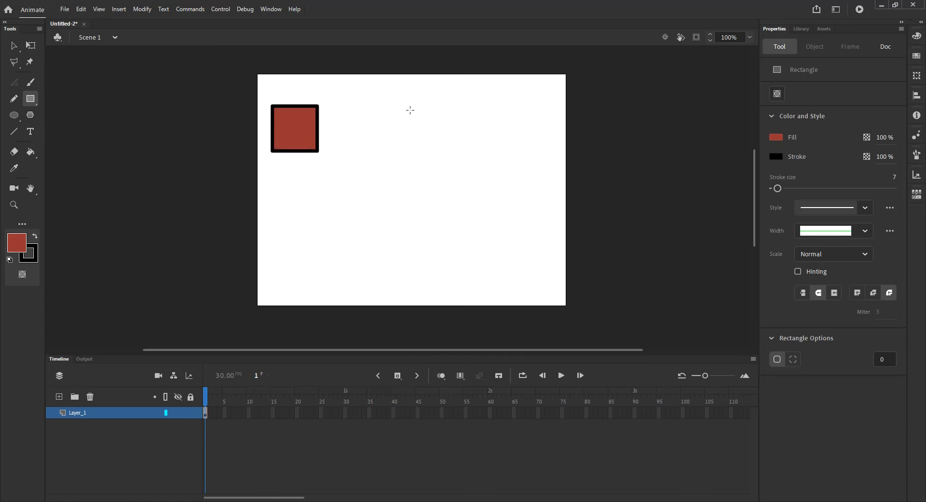
key(v)
click(302, 135)
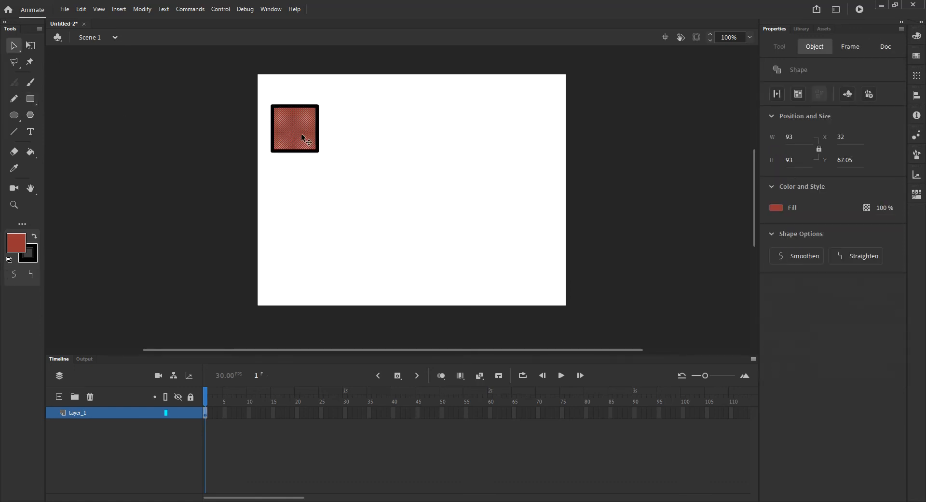
Step: Try moving only the square's fill to the right out of its outline, and undo the move
drag(261, 92, 333, 165)
click(365, 183)
drag(304, 134, 379, 152)
key(ctrl+z)
Step: Turn on Object Drawing mode and draw a second square of similar size directly below the first
click(33, 101)
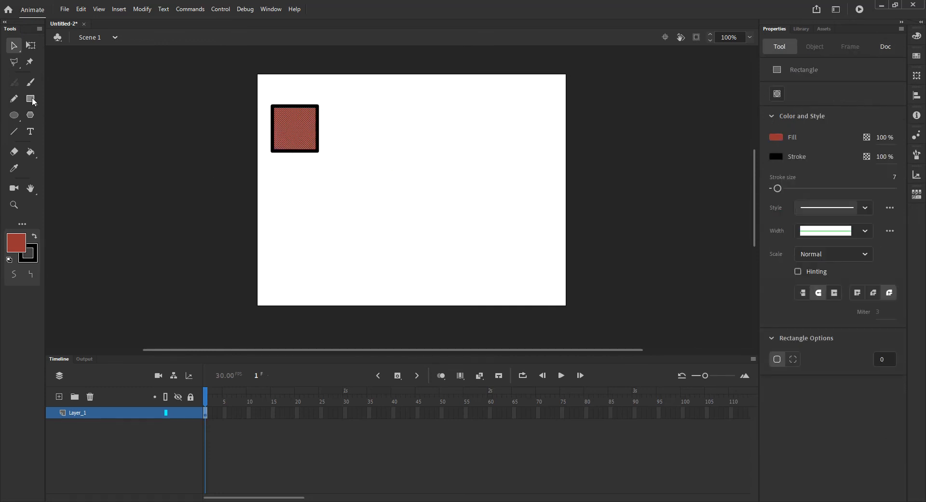
click(777, 94)
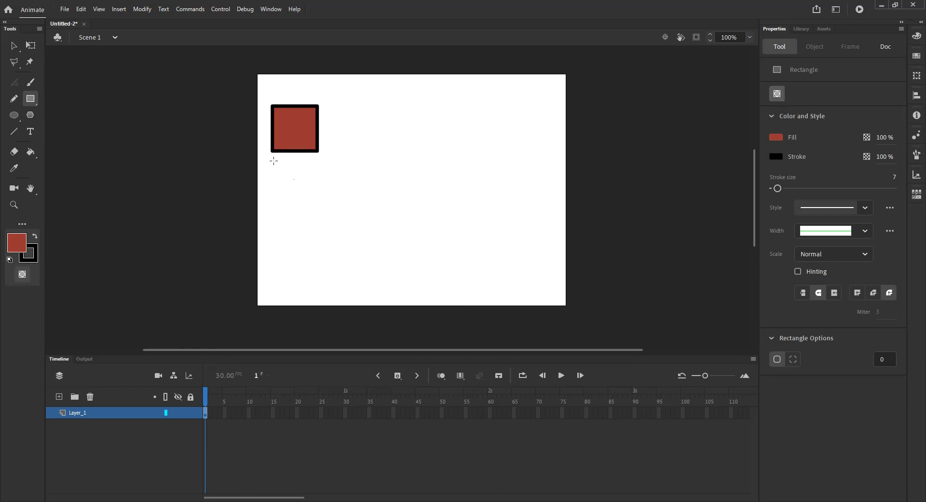
drag(276, 163, 321, 208)
click(8, 46)
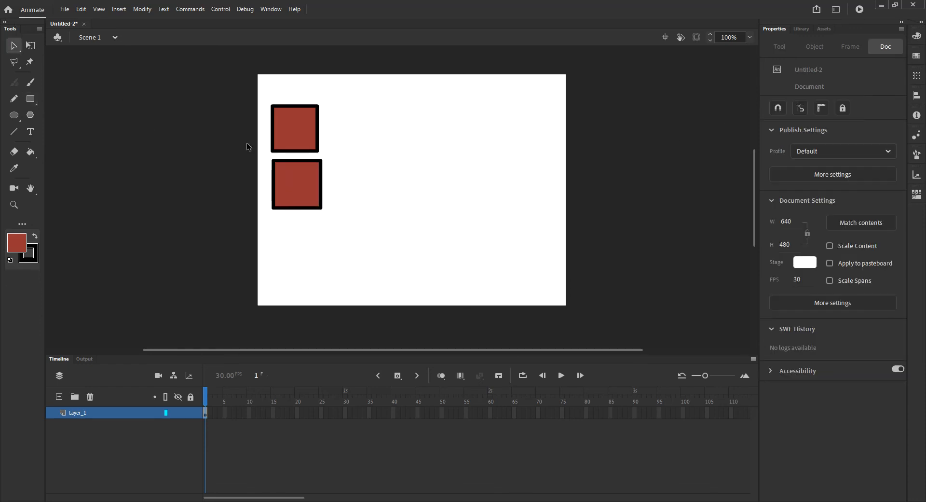
Step: Select the lower square as a single object, move it slightly closer to the upper one, and deselect it
click(311, 175)
mouse_move(292, 182)
mouse_down()
mouse_move(385, 192)
mouse_move(299, 178)
mouse_up()
click(331, 222)
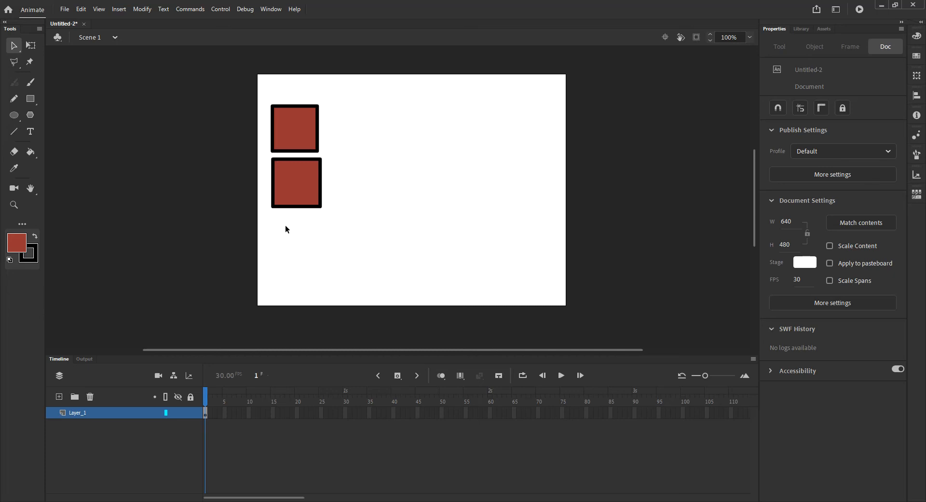
Step: Draw a rectangle primitive about 98 px square below the two existing squares, near the stage's lower-left corner
click(34, 100)
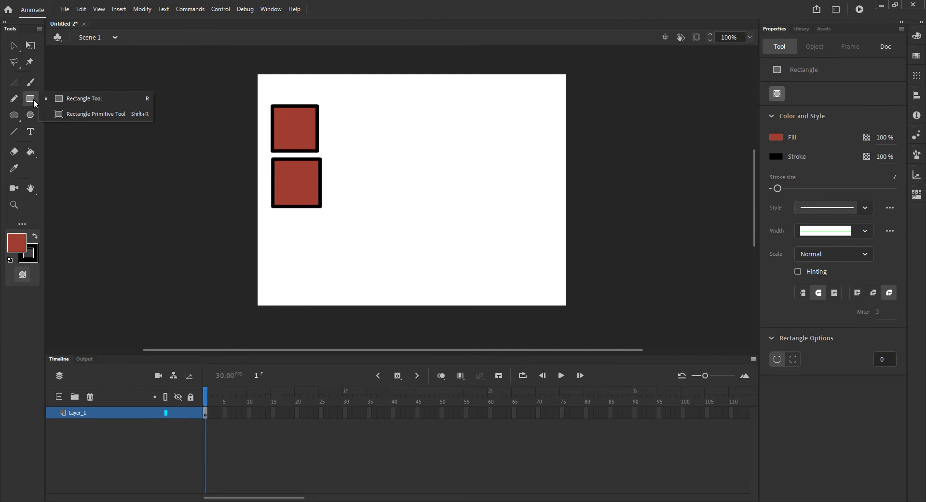
click(15, 119)
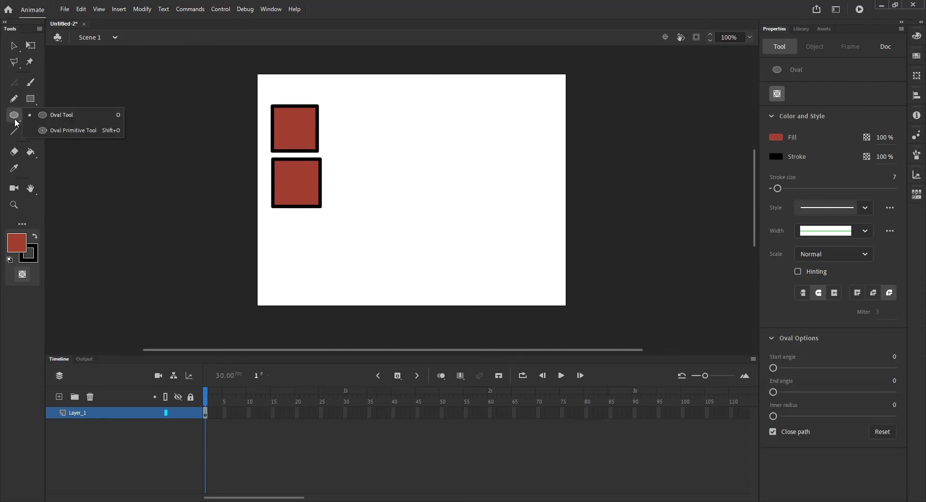
click(33, 100)
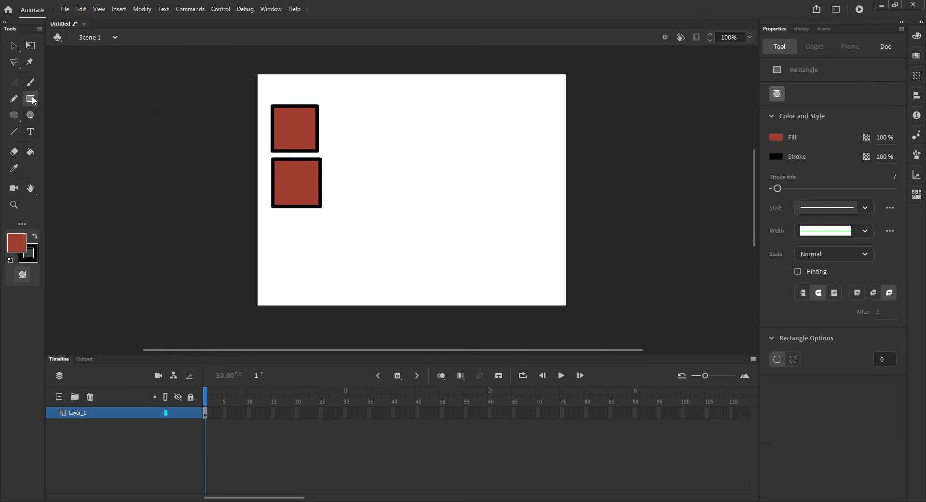
click(34, 100)
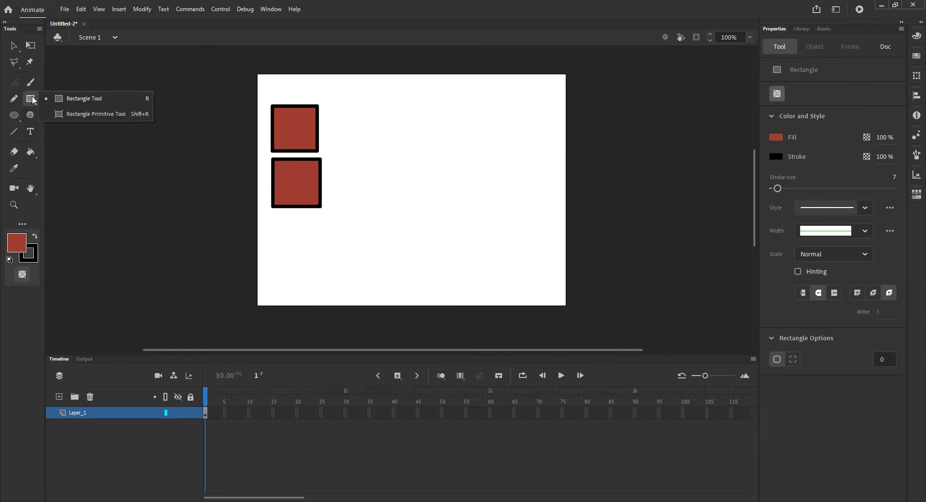
click(71, 116)
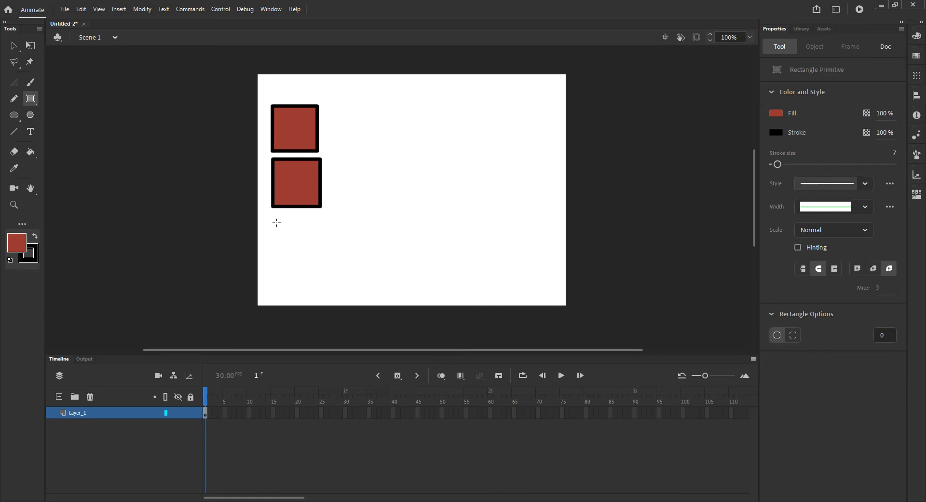
drag(275, 221, 323, 269)
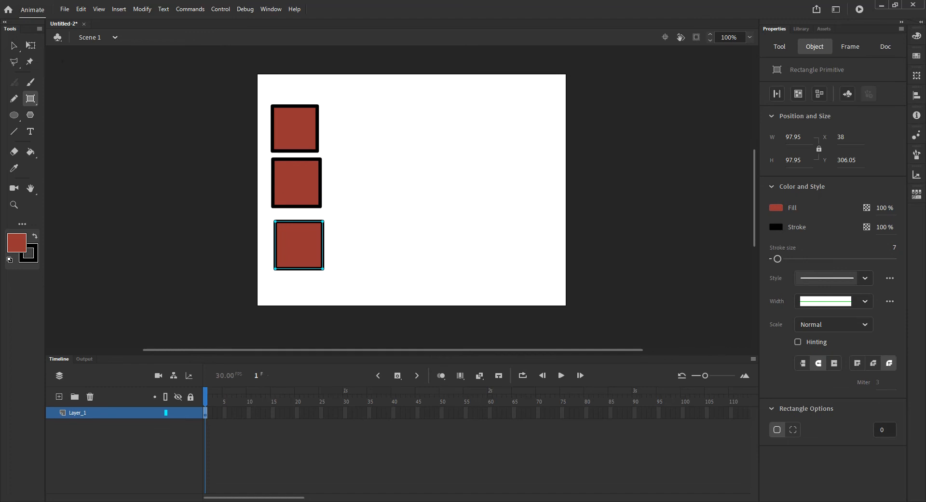
Step: Select the middle drawing object and the bottom primitive in turn to compare their object properties
click(14, 46)
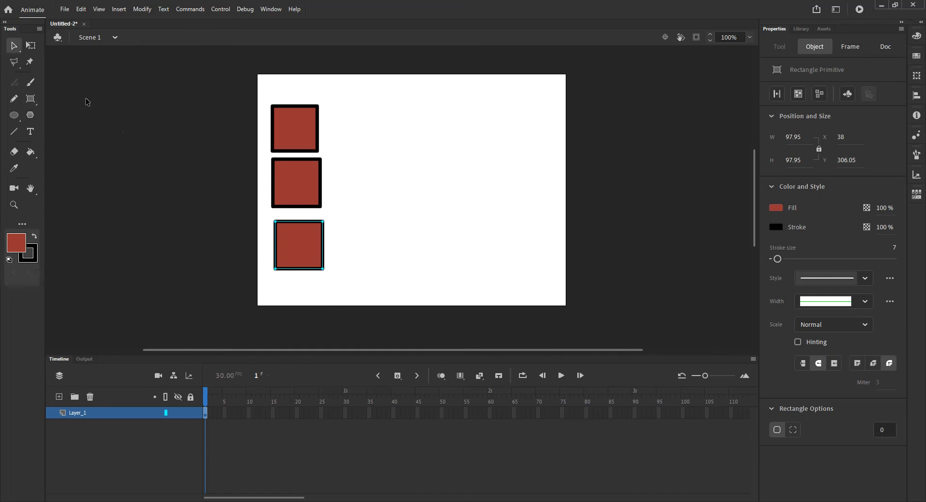
click(309, 175)
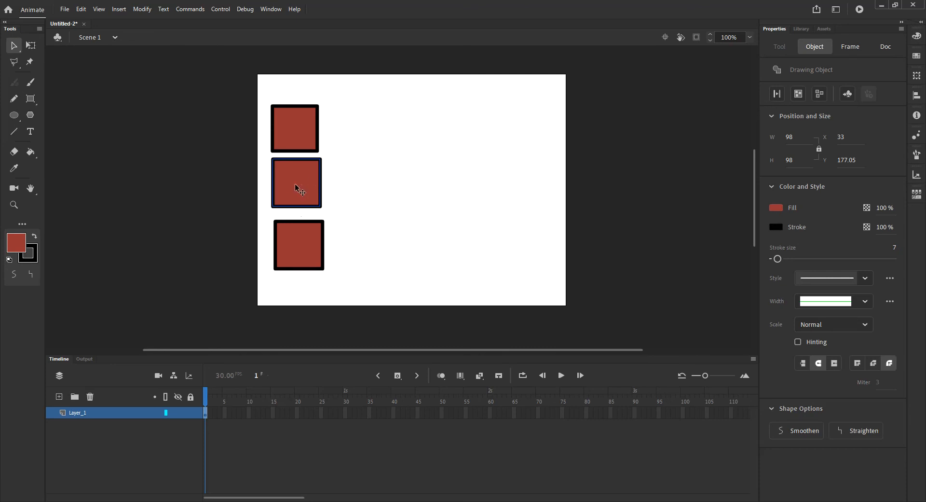
click(298, 248)
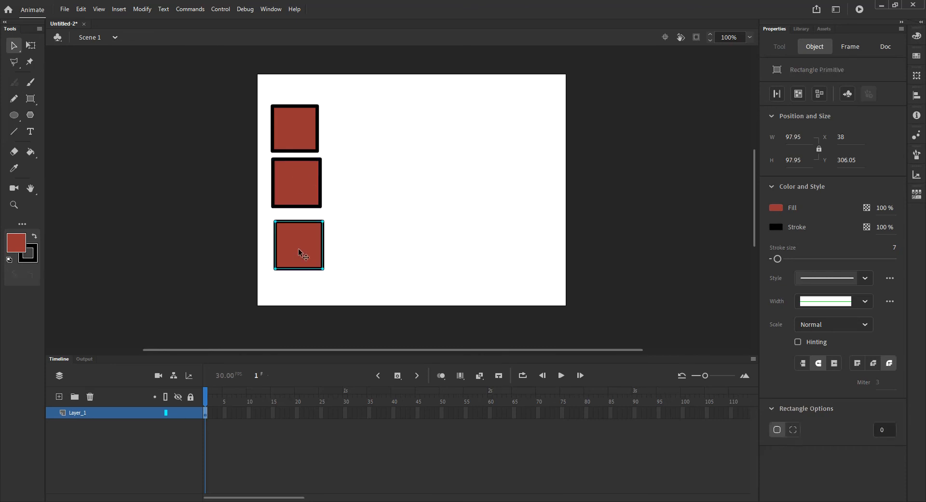
click(297, 189)
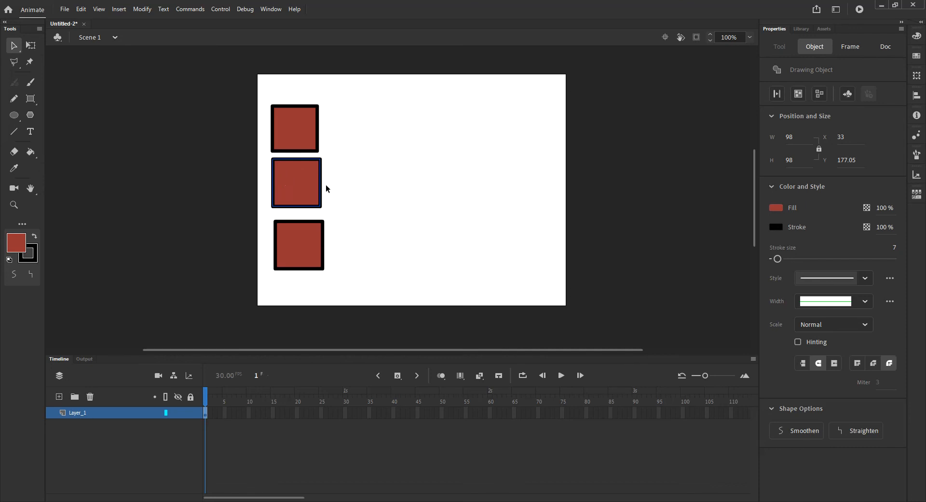
Step: Inside the middle drawing object, try moving only its fill out of the outline, undo the move, and return to Scene 1
double_click(292, 174)
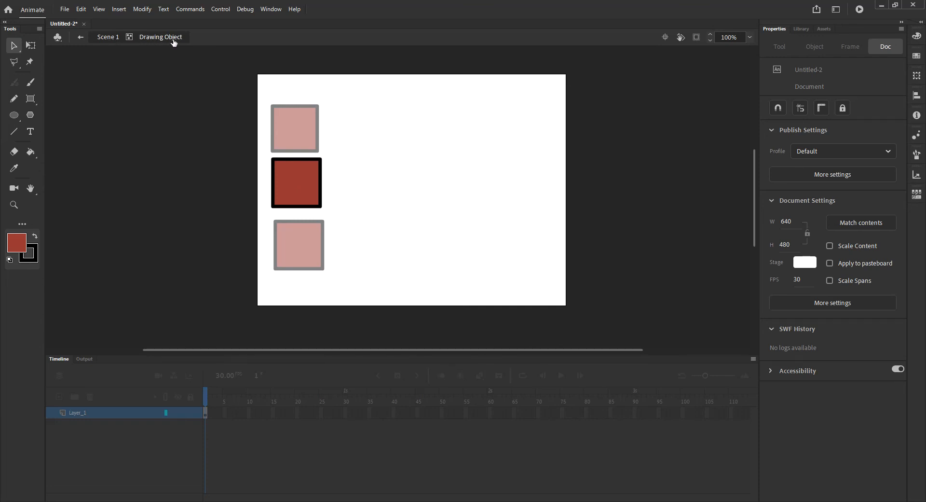
click(302, 183)
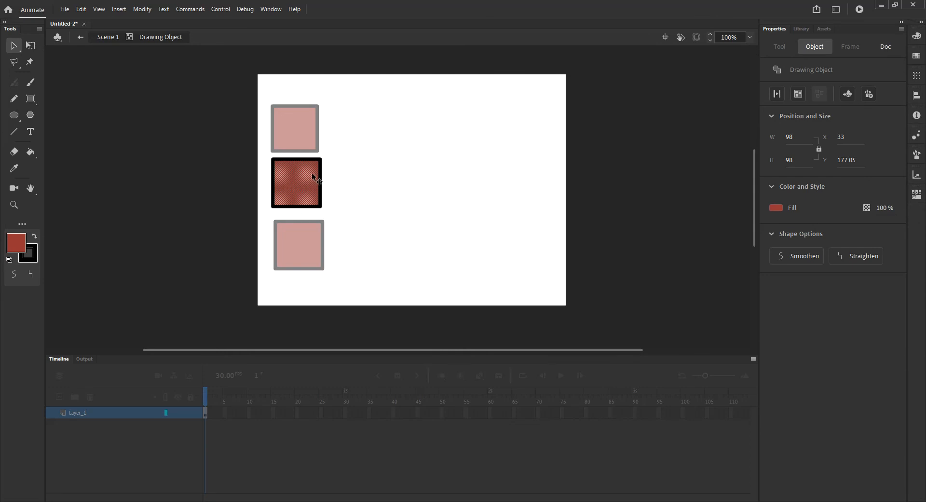
drag(315, 178, 404, 177)
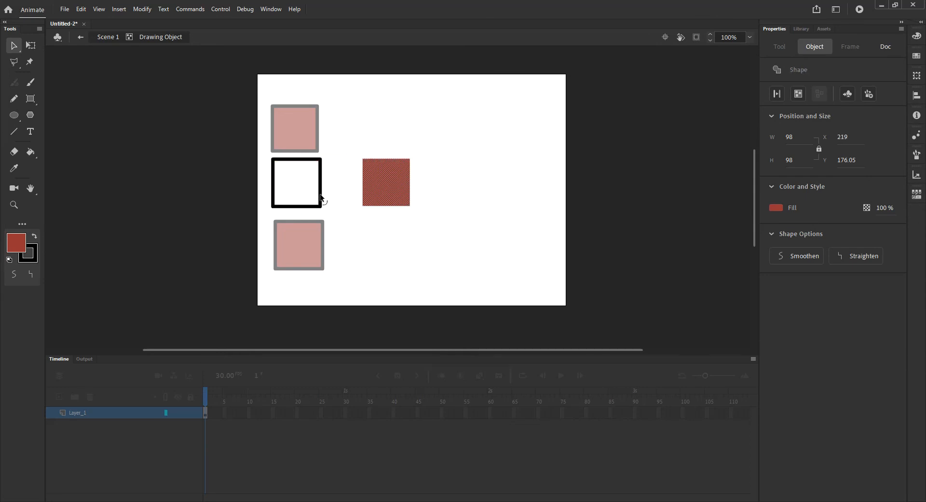
key(ctrl+z)
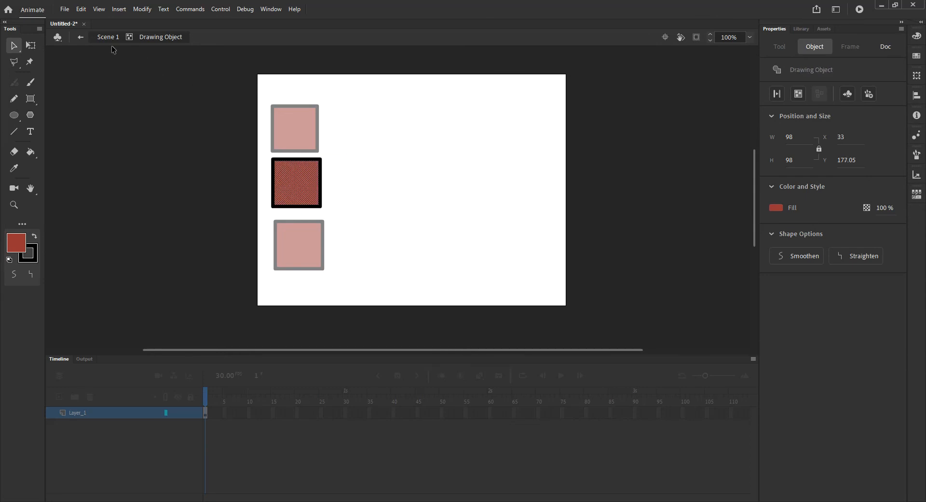
click(343, 179)
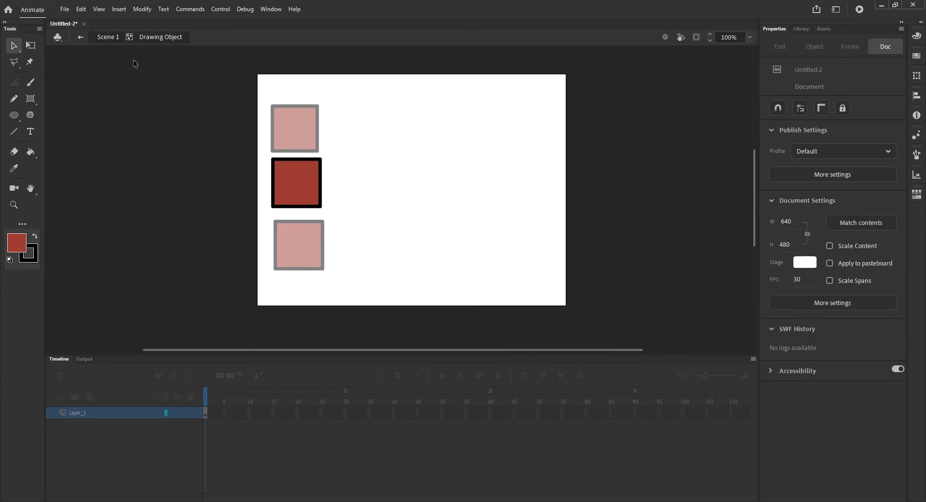
double_click(120, 46)
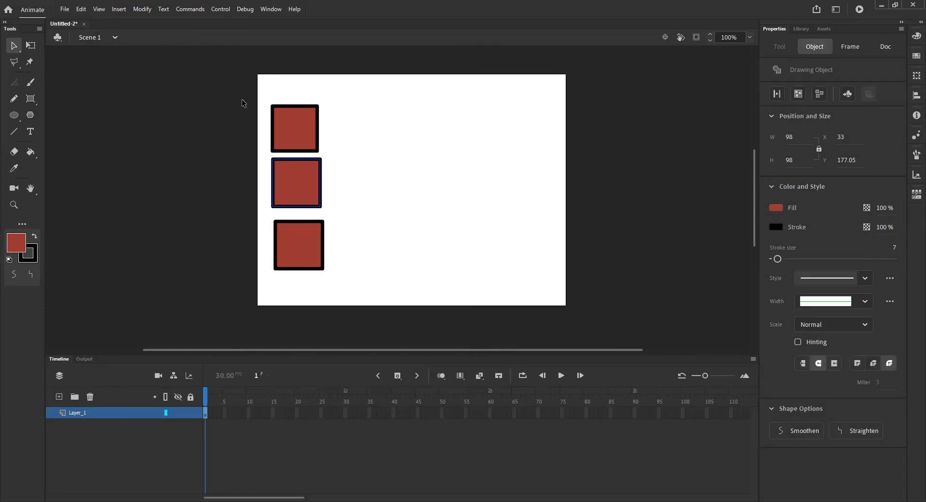
Step: Select the middle drawing object and the top square's fill in turn to check their object types
click(408, 185)
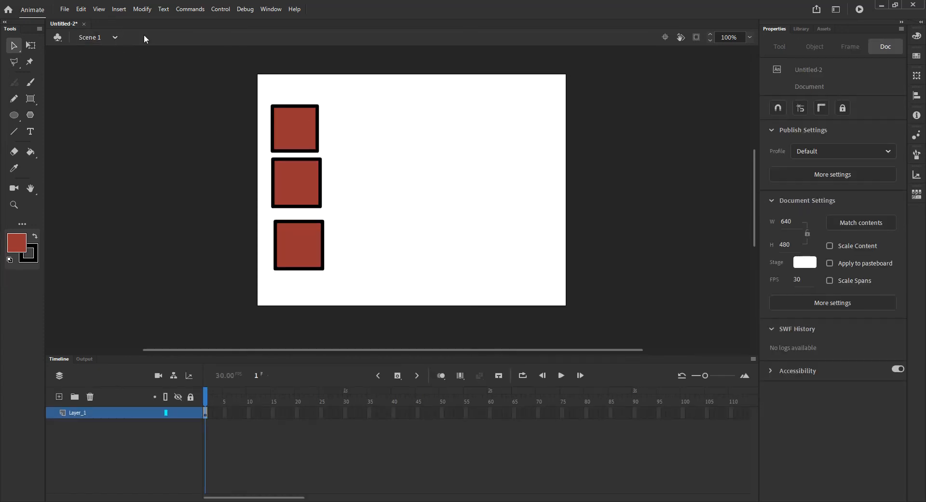
click(91, 37)
click(313, 186)
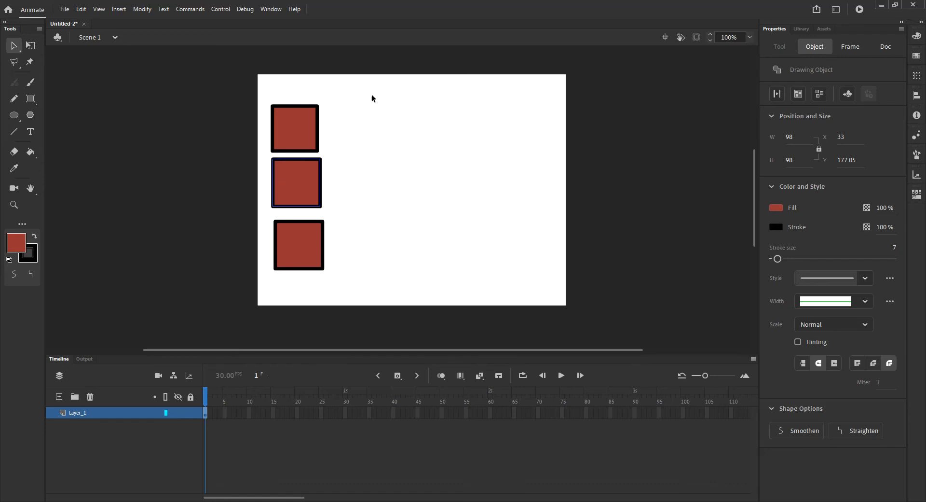
click(292, 139)
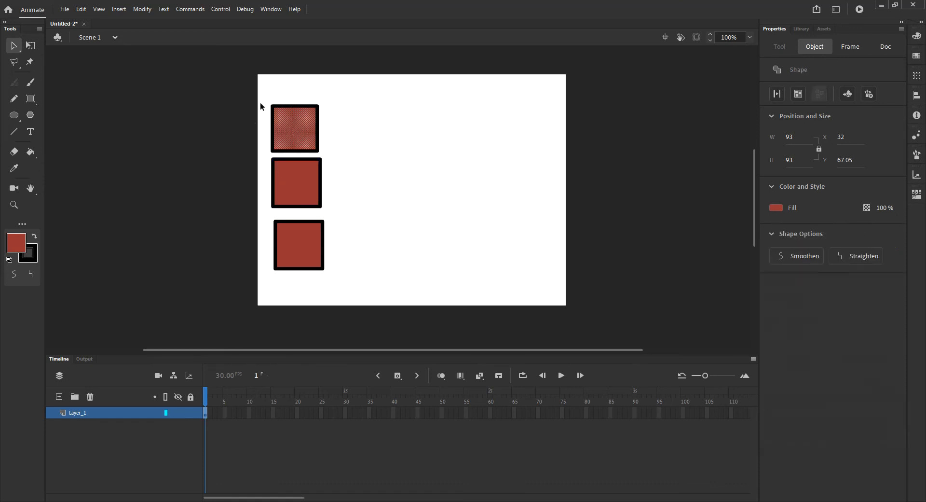
click(293, 176)
Step: Round all corners of the bottom rectangle primitive to a corner radius of 27
click(309, 241)
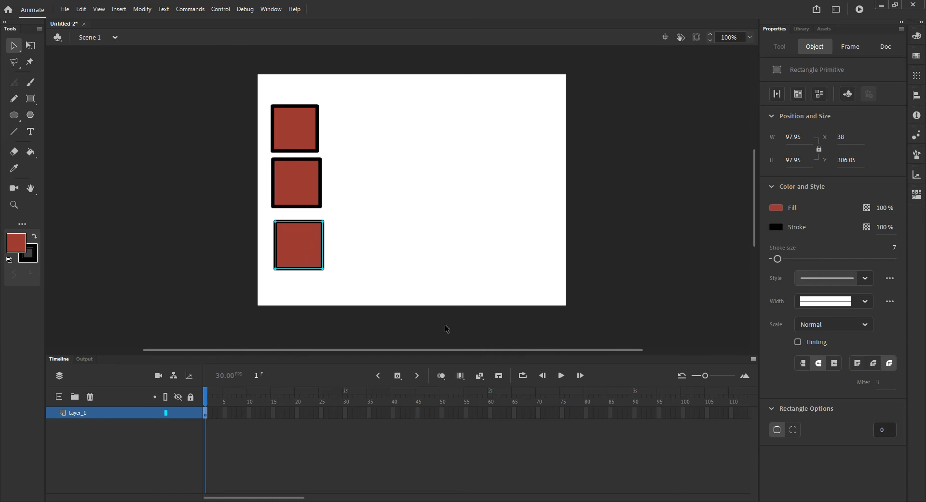
click(777, 428)
click(882, 430)
text(12)
key(Return)
mouse_move(322, 232)
mouse_down()
mouse_move(322, 244)
mouse_move(323, 234)
mouse_move(310, 243)
mouse_move(316, 237)
mouse_up()
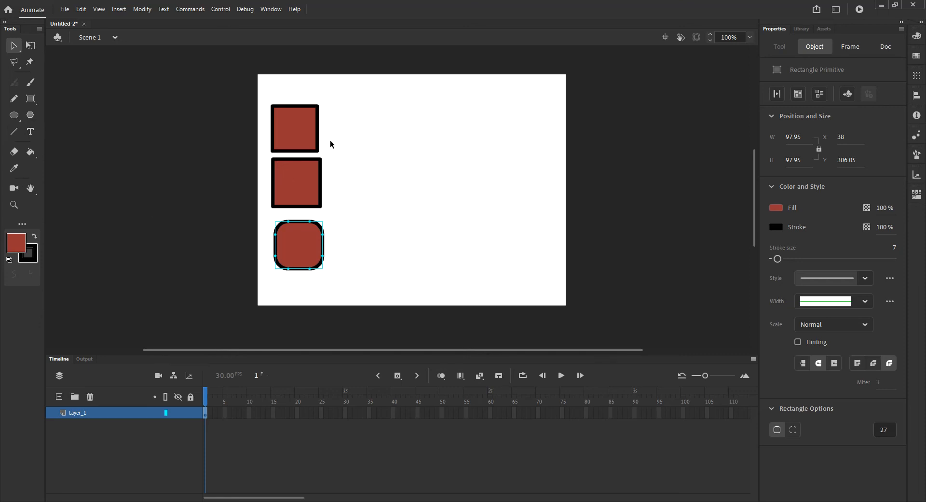
Step: Compare the top merge shape with the rounded primitive by selecting parts of each, and clear the selection
click(303, 131)
click(350, 141)
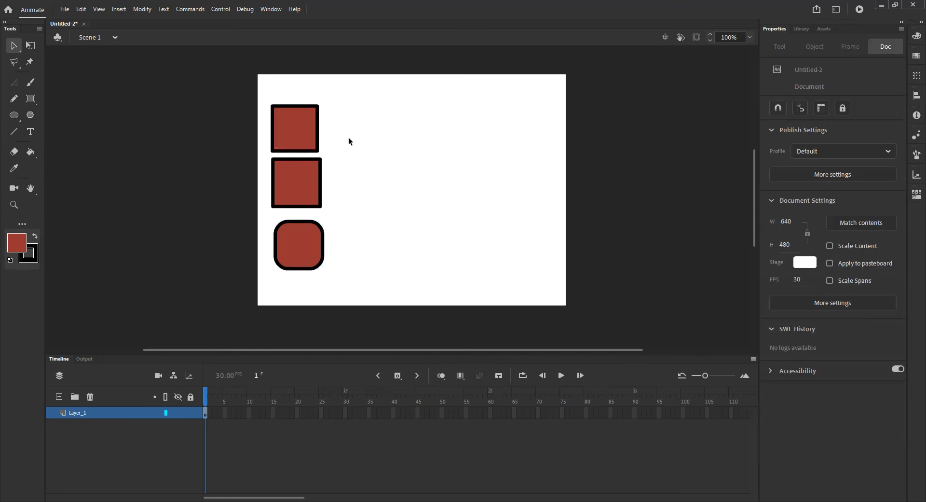
click(308, 107)
click(304, 116)
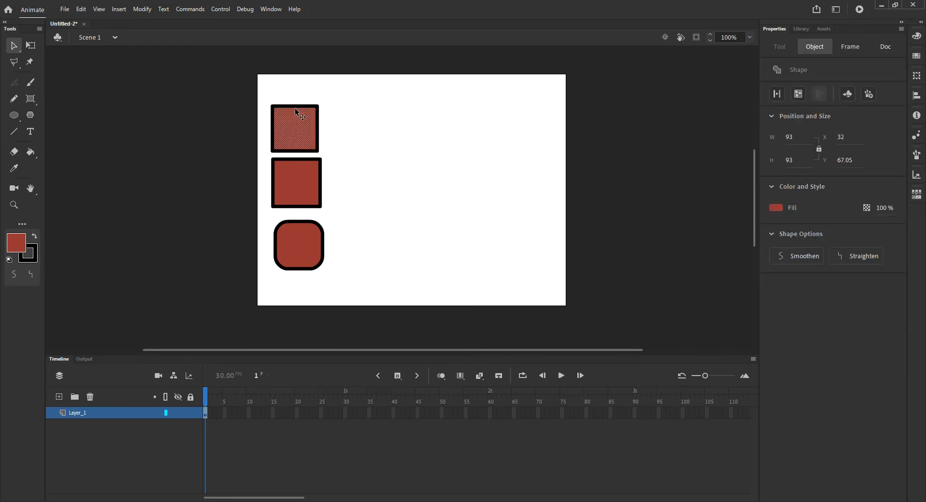
click(302, 240)
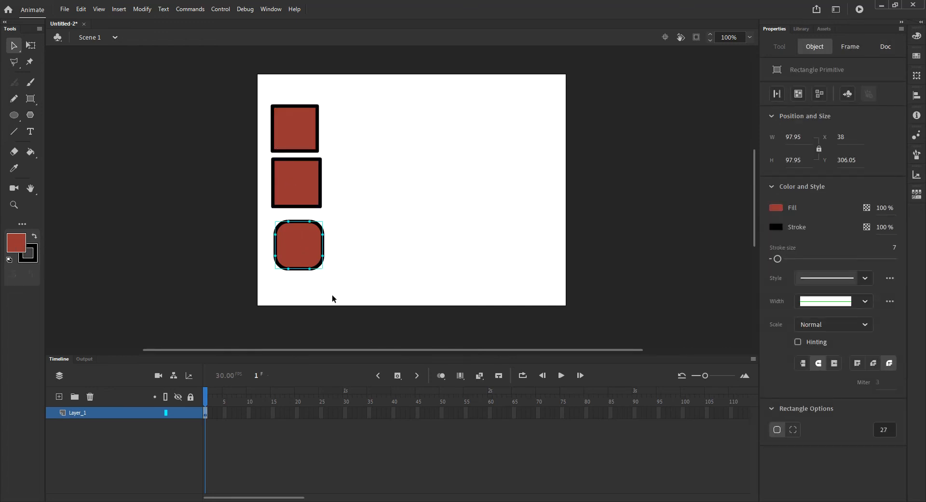
click(372, 128)
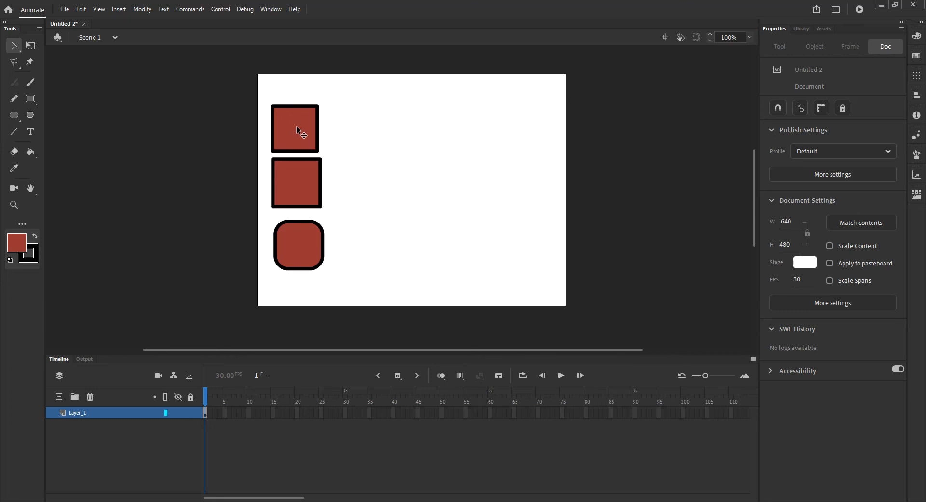
Step: Change the fill colour of the top square to blue #3333FF
click(297, 127)
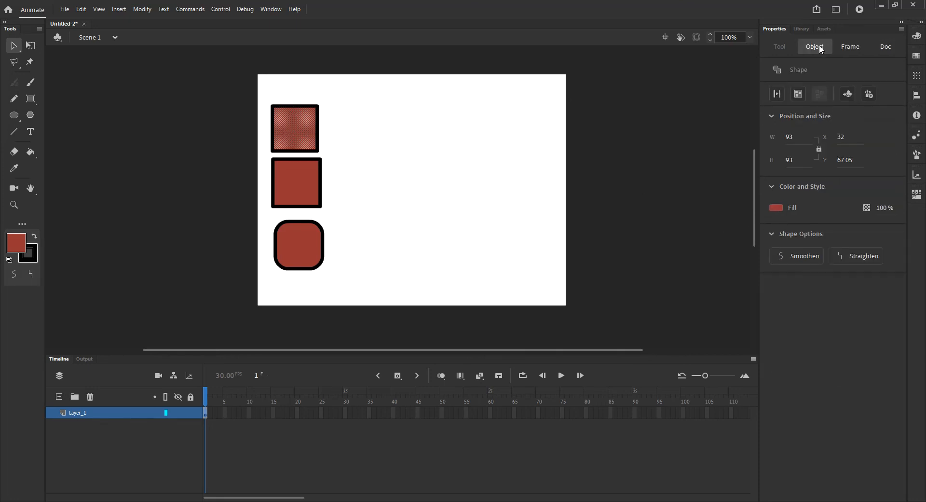
click(776, 208)
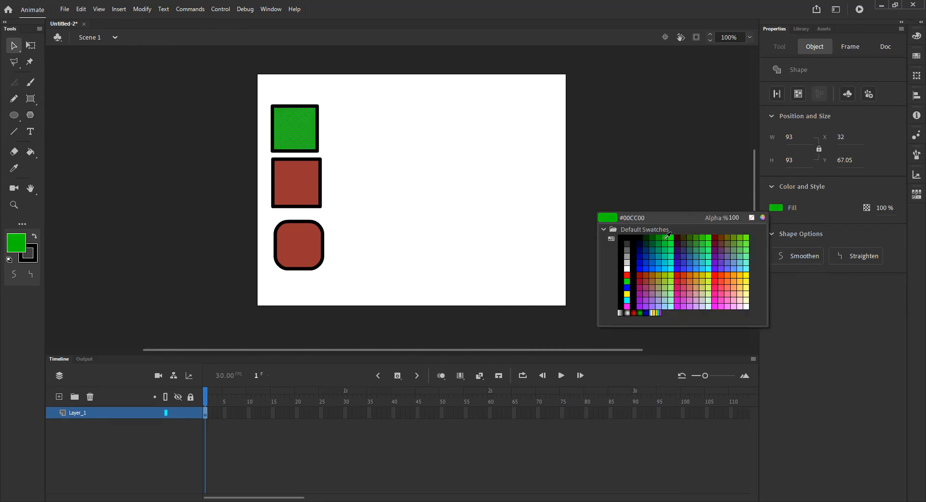
click(636, 219)
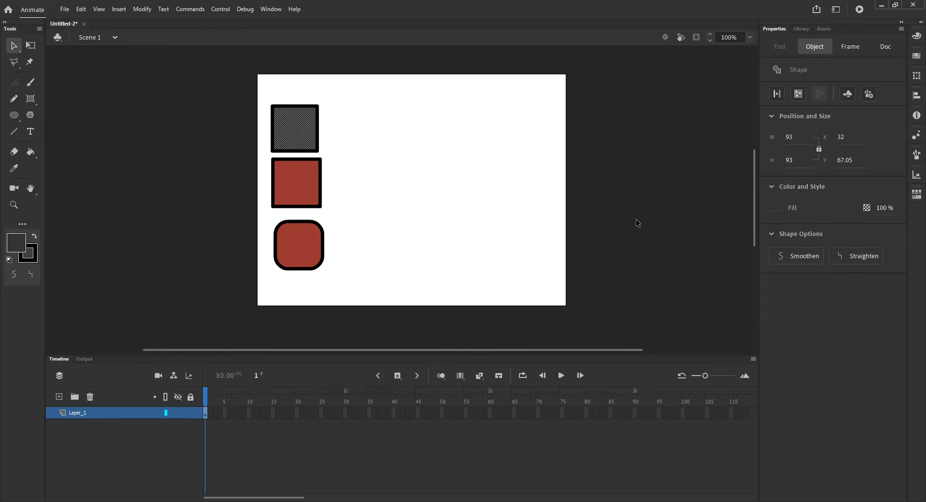
click(777, 207)
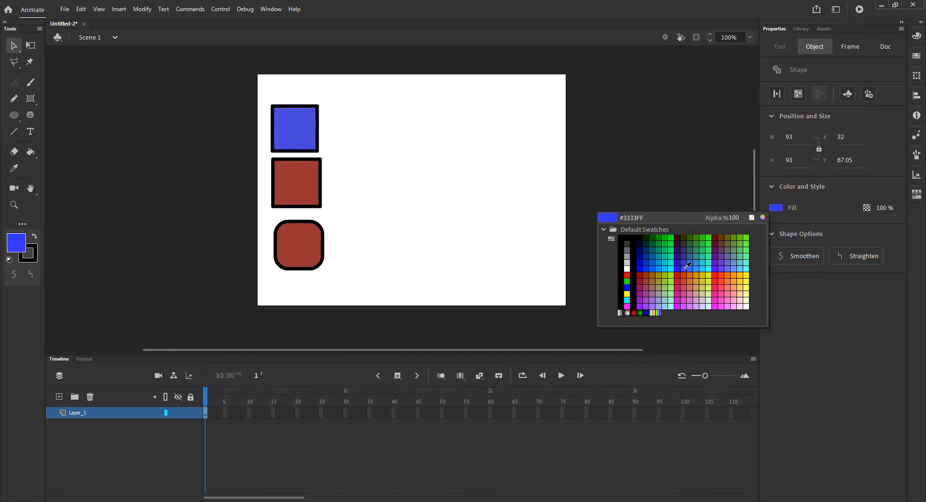
click(685, 266)
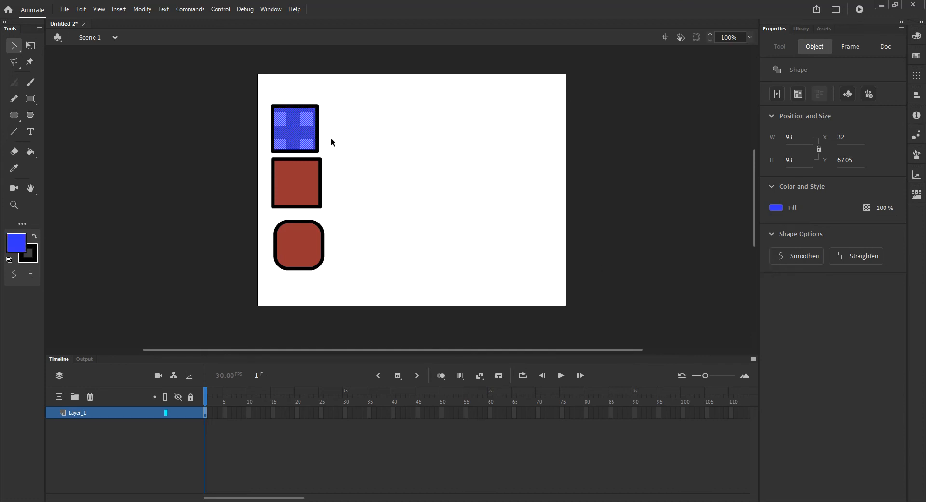
Step: Select the top square's entire outline, recolour its stroke bright green, and deselect it
double_click(318, 151)
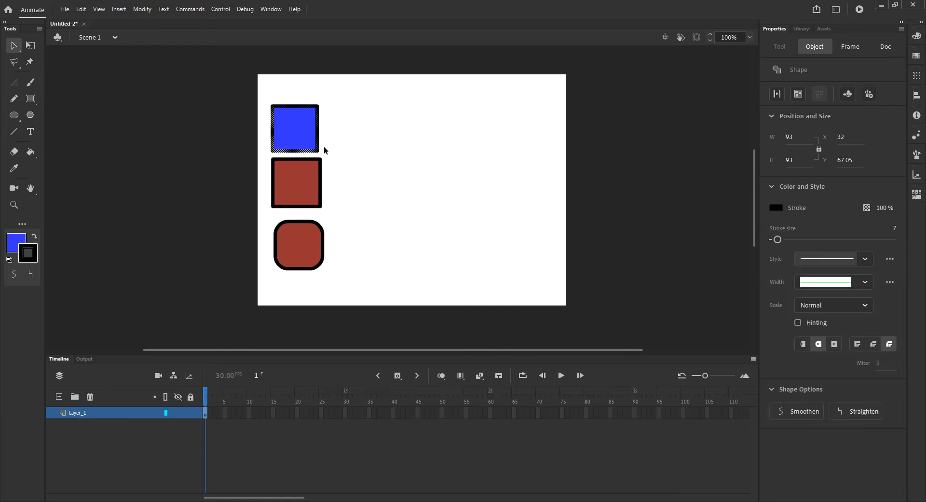
click(777, 208)
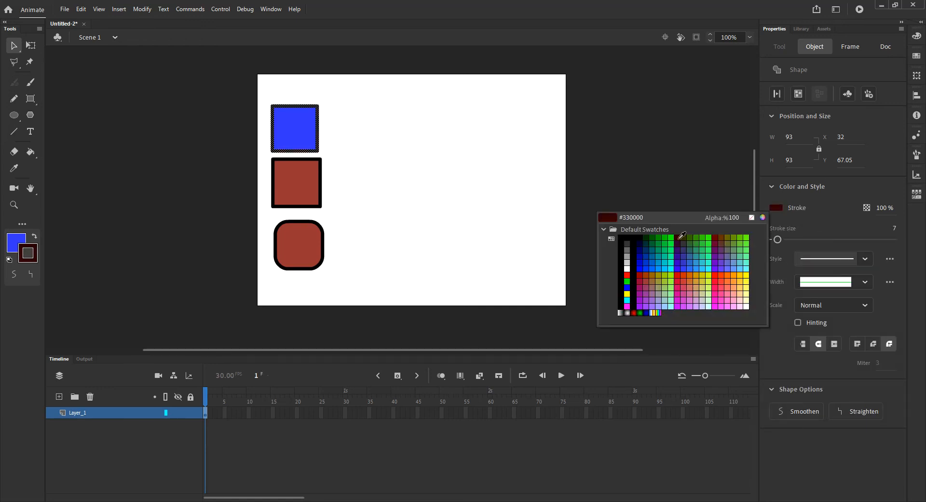
click(674, 234)
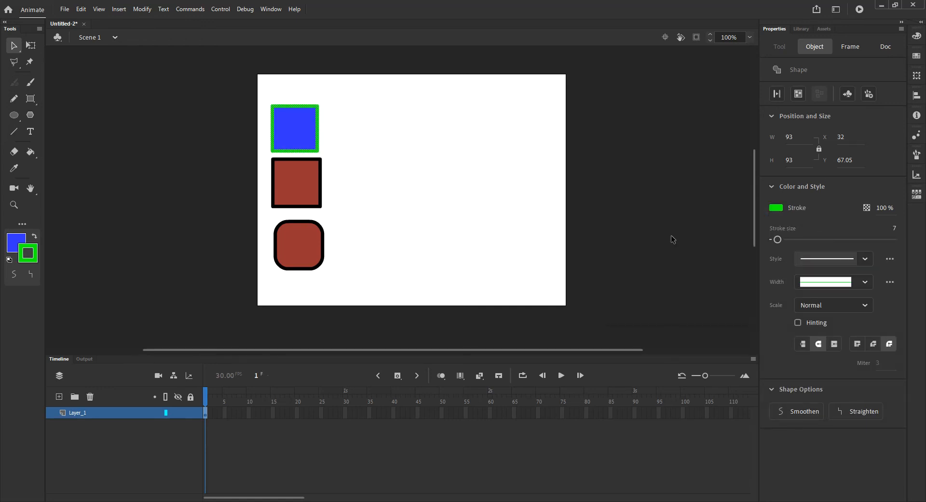
drag(780, 236, 778, 239)
click(337, 140)
Step: Move the blue fill right so it overlaps its outline, deselect it, and move it clear to about X 266, Y 133
drag(295, 125, 317, 126)
click(417, 165)
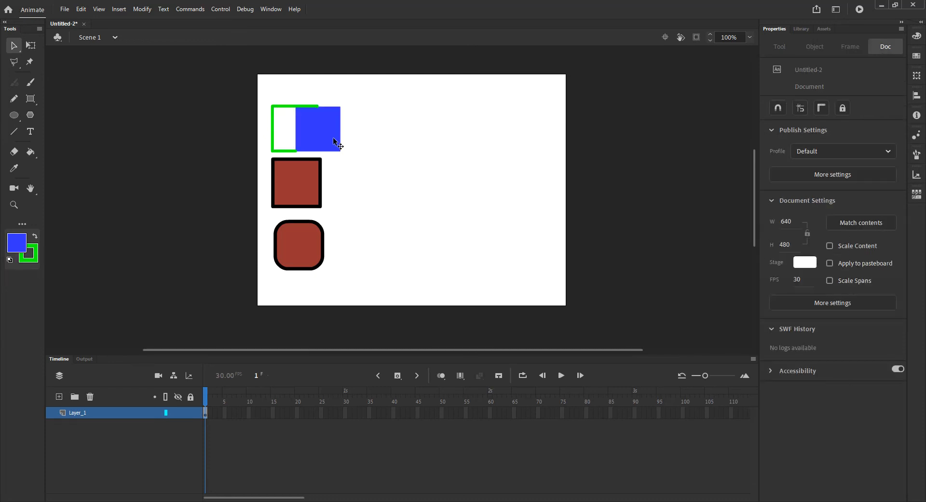
drag(311, 129, 401, 160)
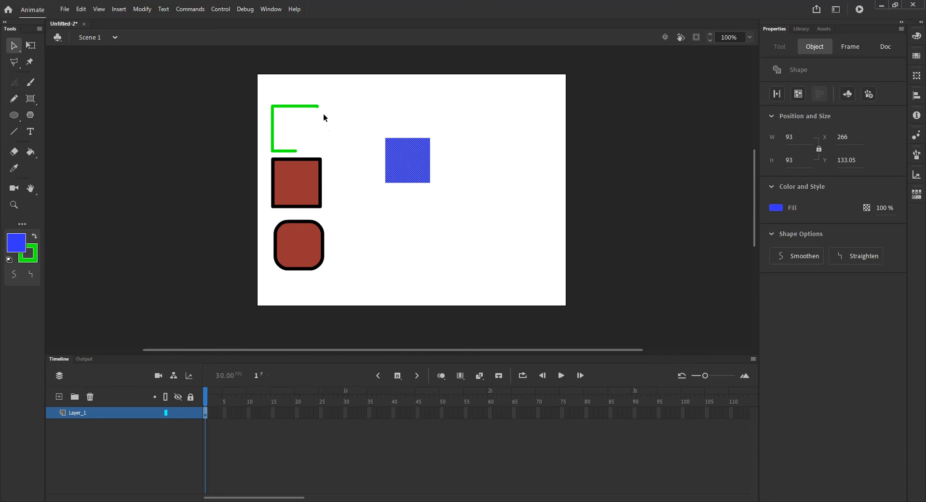
Step: Undo the moves of the top square's blue fill and clear the selection
key(ctrl+z)
key(ctrl+z)
key(ctrl+z)
key(ctrl+z)
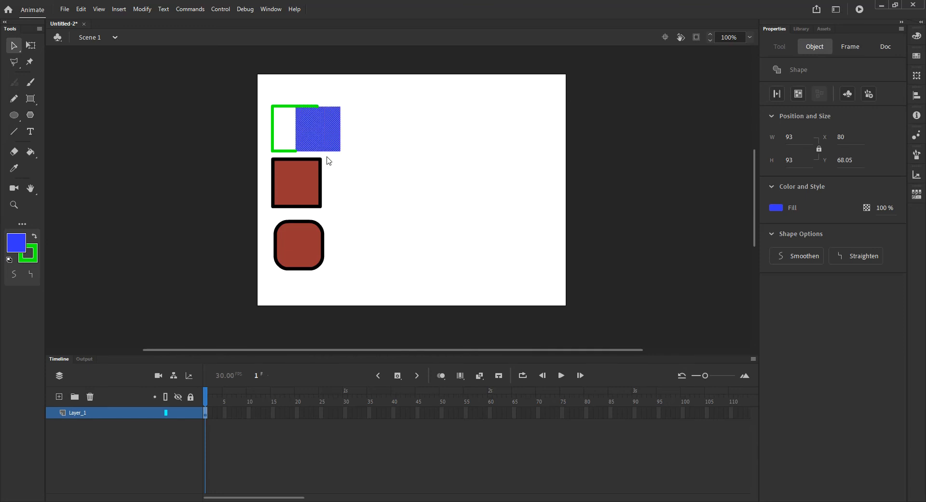
click(305, 97)
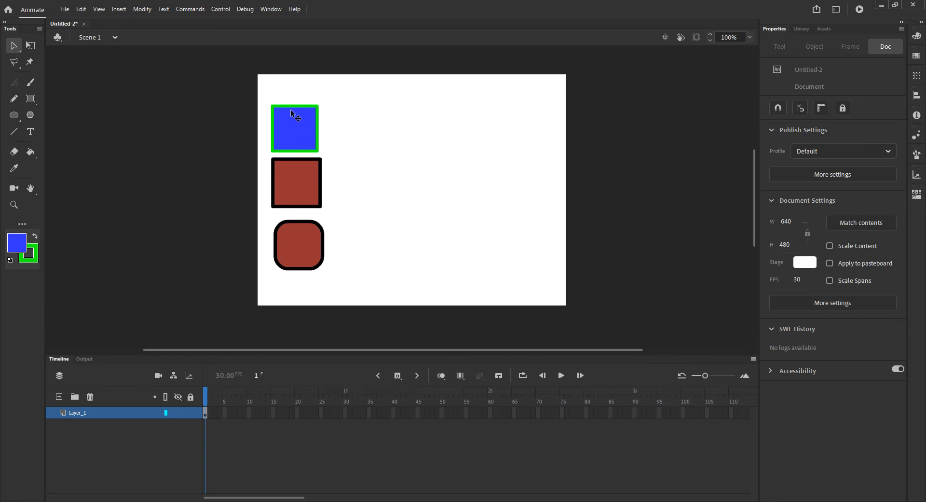
Step: Move the top square's blue fill right over its outline, deselect it, and move it clear to about X 203, Y 59
drag(285, 131, 308, 131)
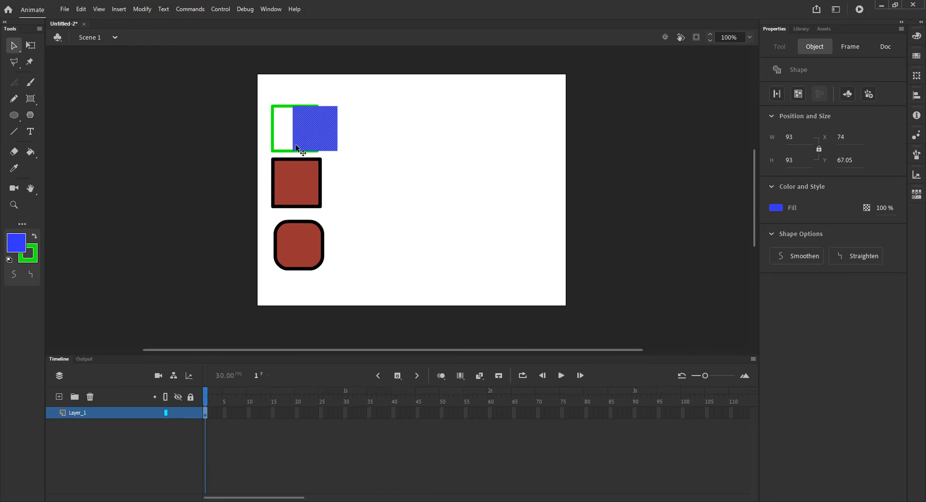
click(353, 131)
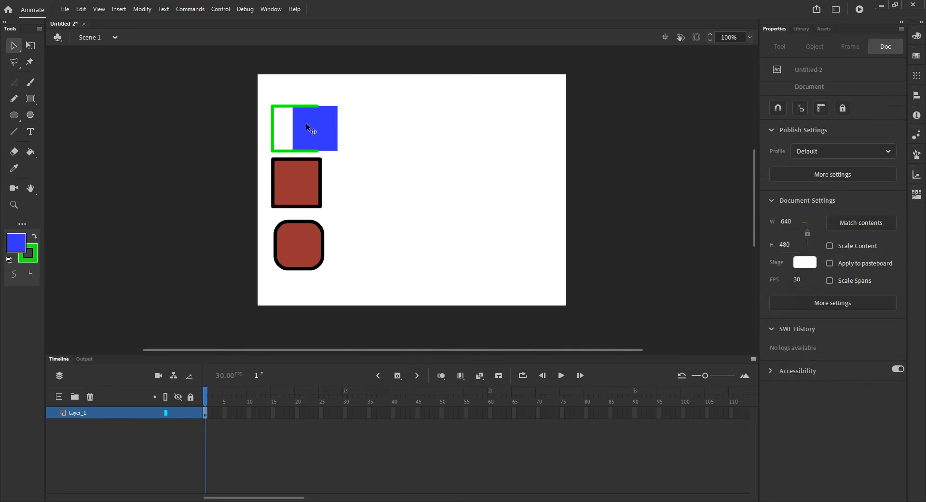
click(314, 138)
drag(313, 139, 376, 134)
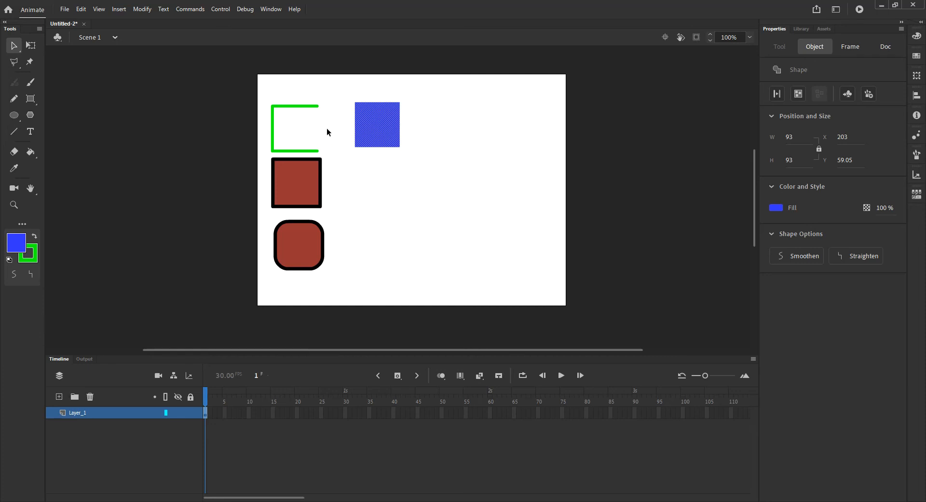
Step: Undo both moves of the blue fill to put it back inside its green outline
key(ctrl+z)
key(ctrl+z)
key(ctrl+z)
key(ctrl+z)
key(ctrl+z)
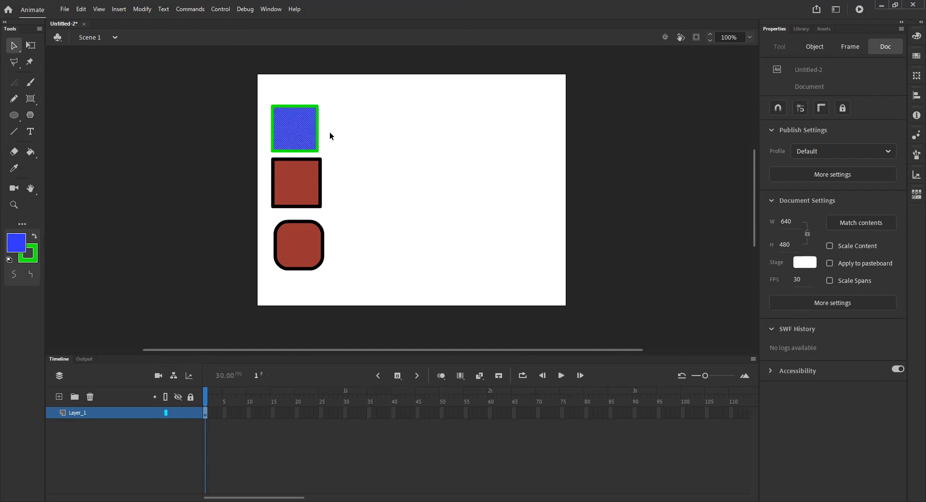
Step: Select the rounded rectangle primitive and change its fill to teal green with the Paint Bucket tool active
click(313, 177)
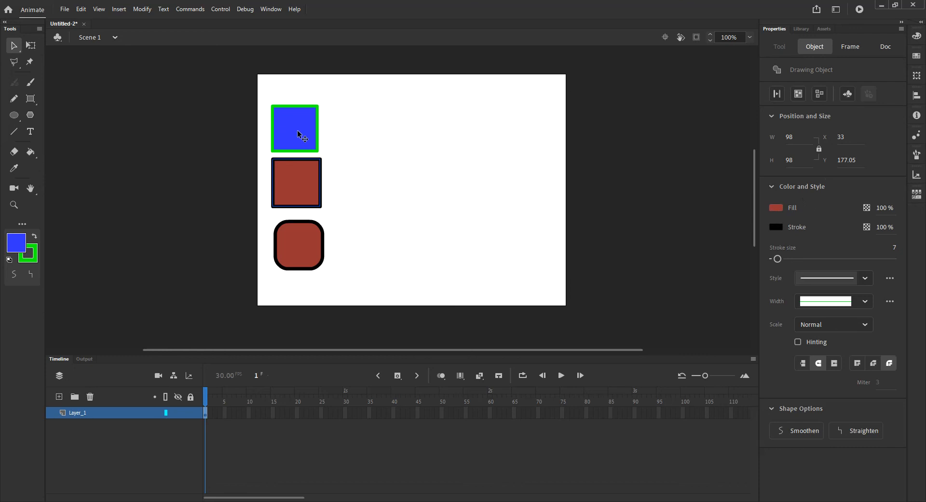
click(306, 240)
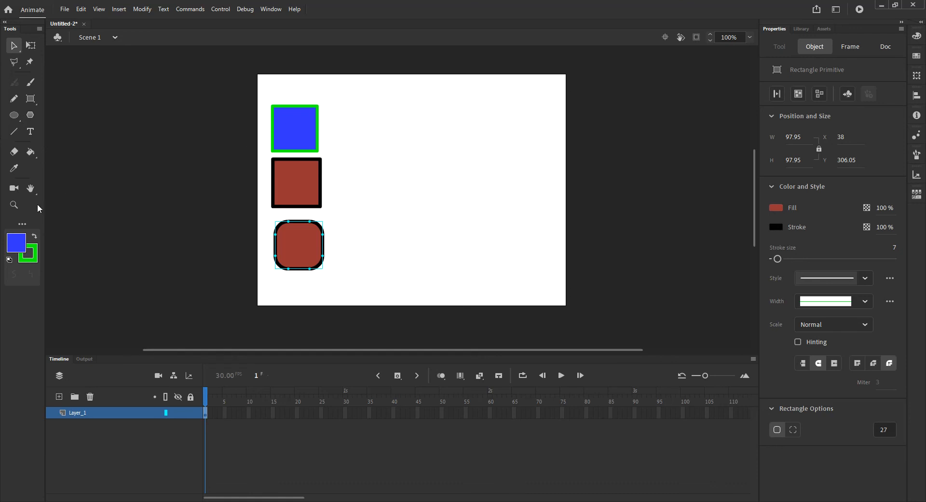
click(36, 158)
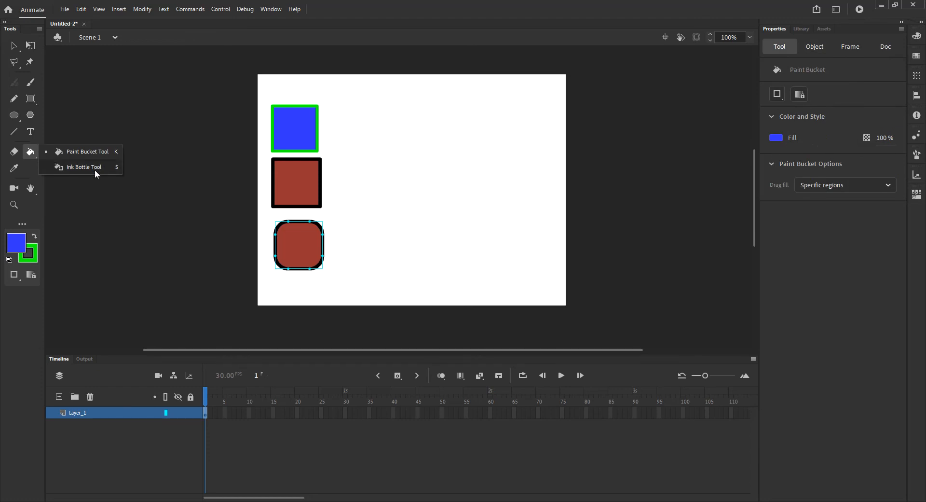
click(91, 153)
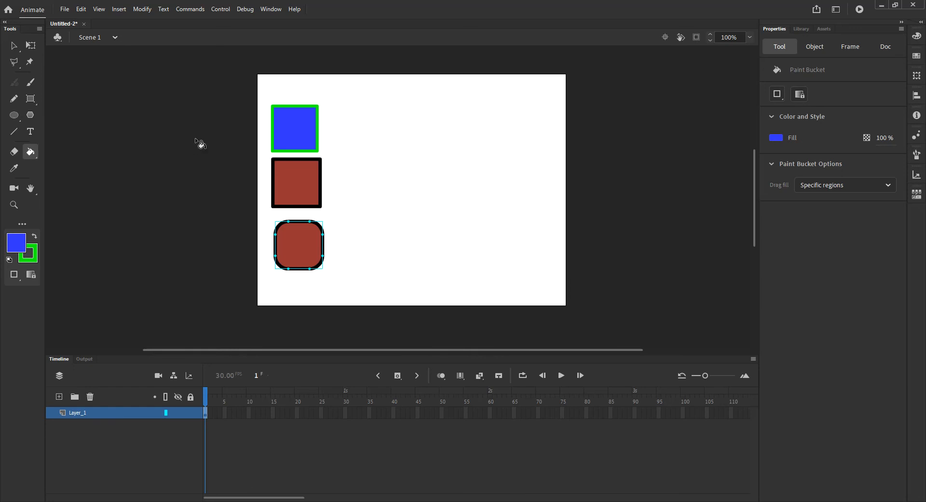
click(22, 237)
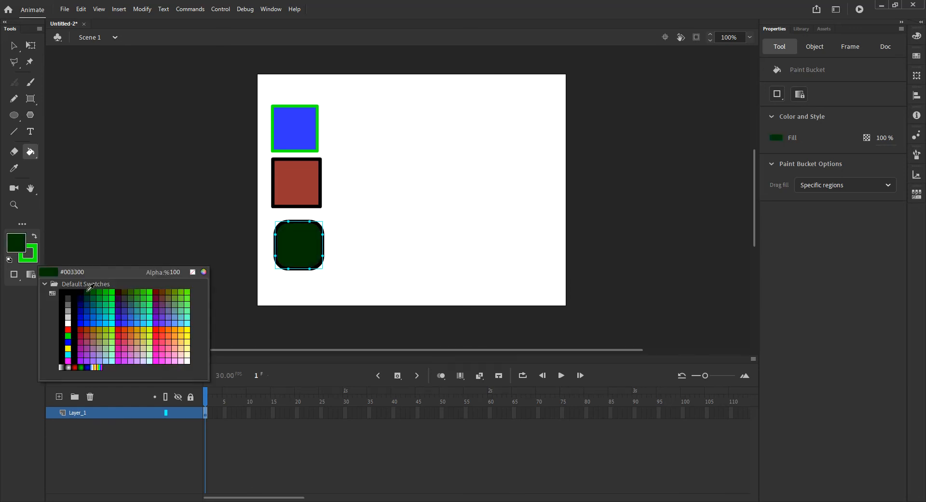
click(97, 304)
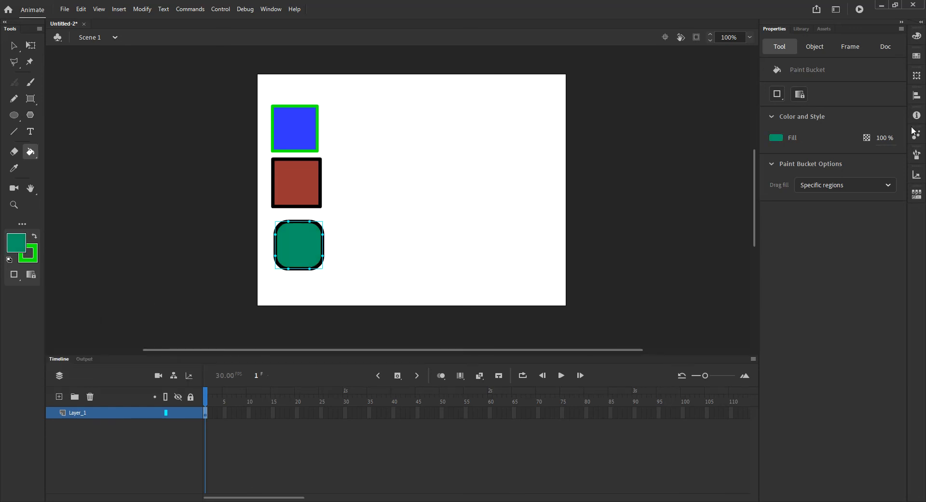
Step: Set the Paint Bucket's own fill colour to bright green, and change it to violet-blue
click(780, 140)
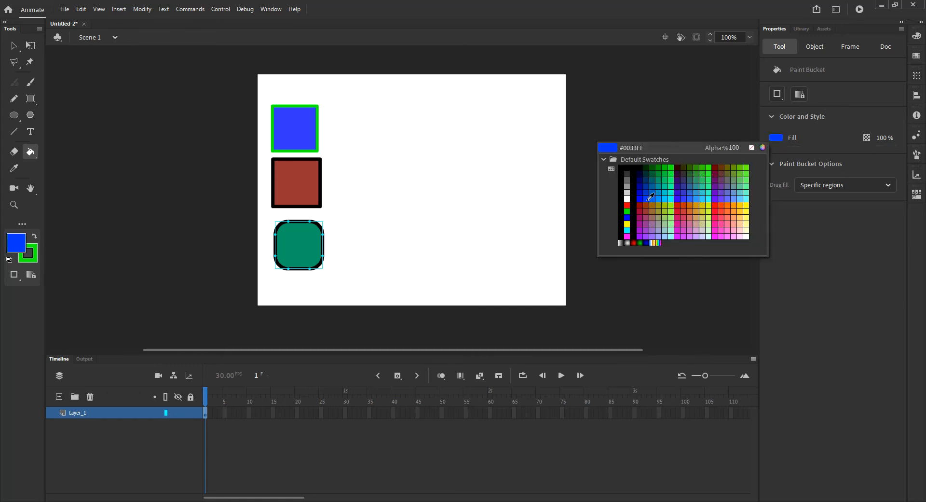
click(670, 180)
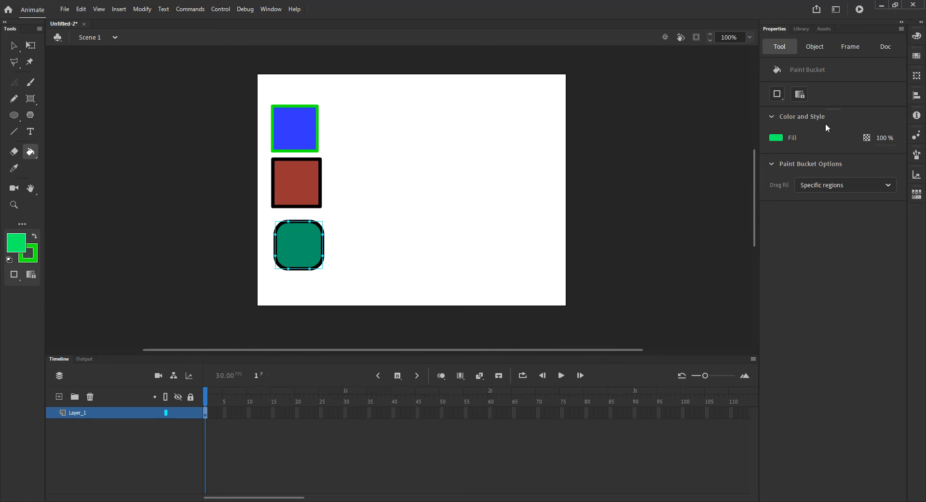
click(781, 138)
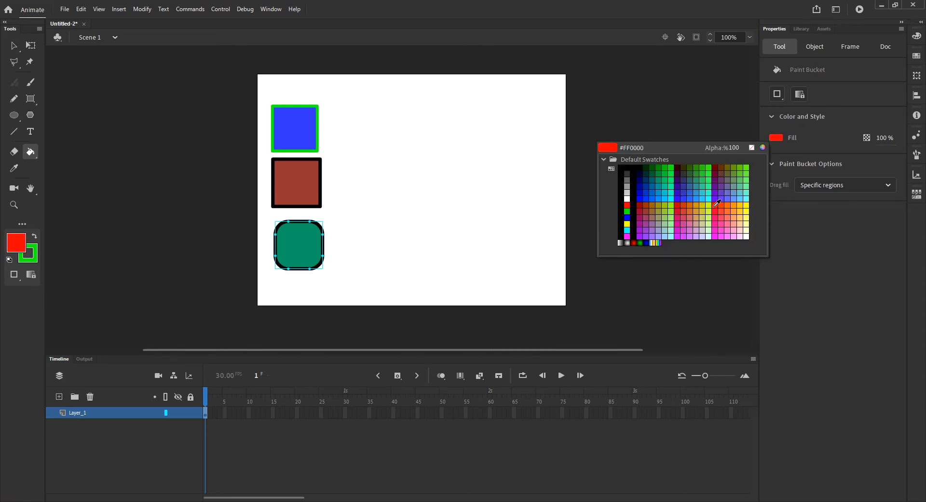
click(678, 197)
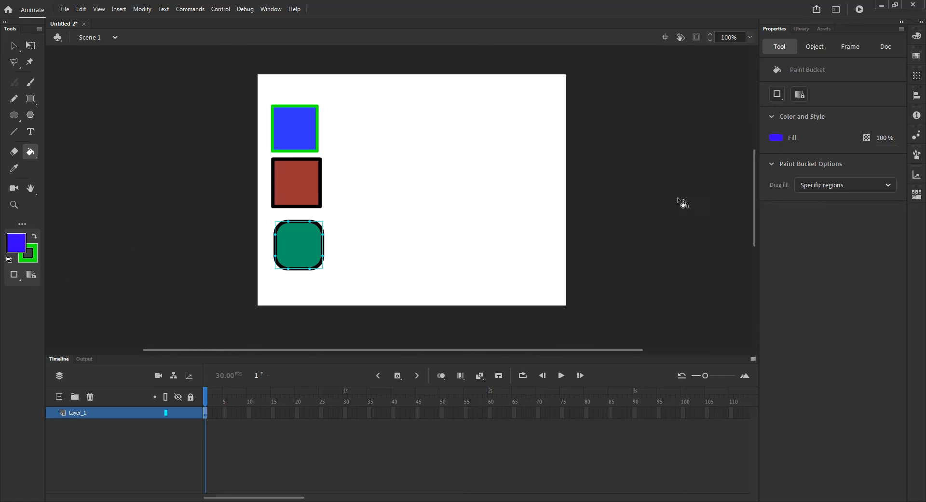
Step: Choose light blue as the fill colour, apply it to the rounded primitive and the top square, and undo both fills
click(21, 244)
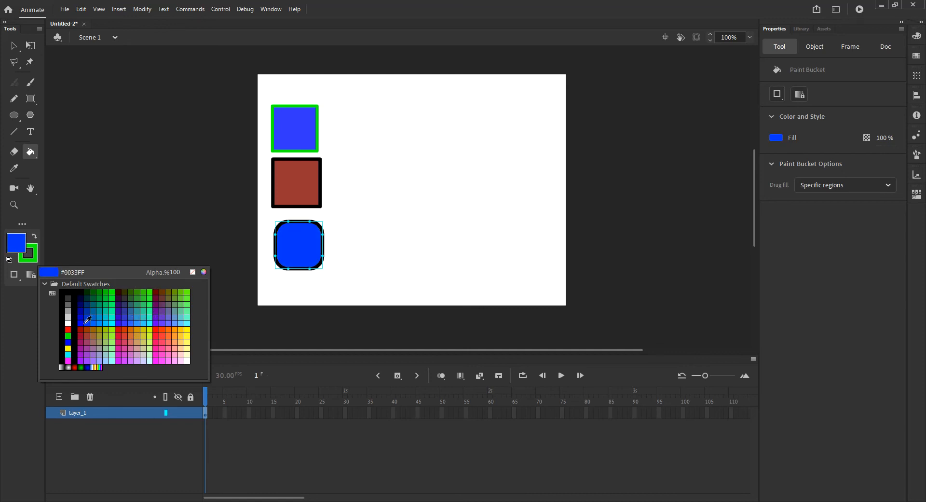
click(106, 323)
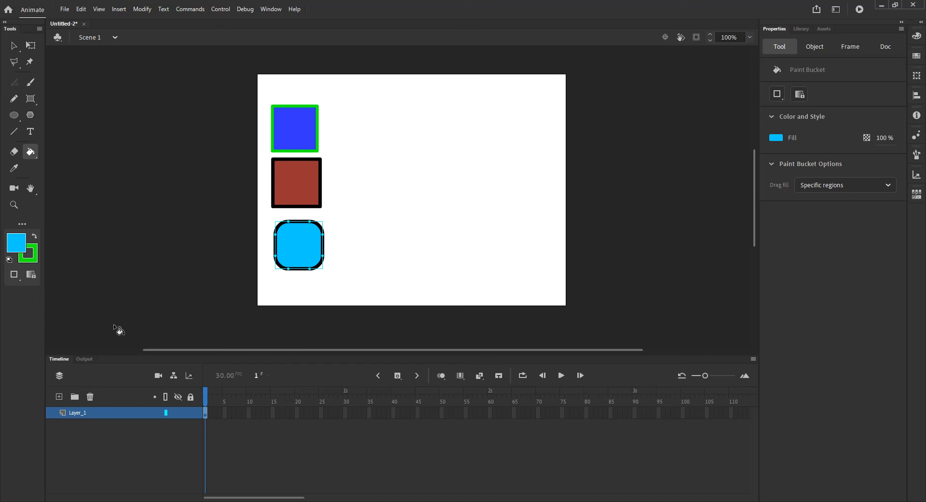
click(278, 115)
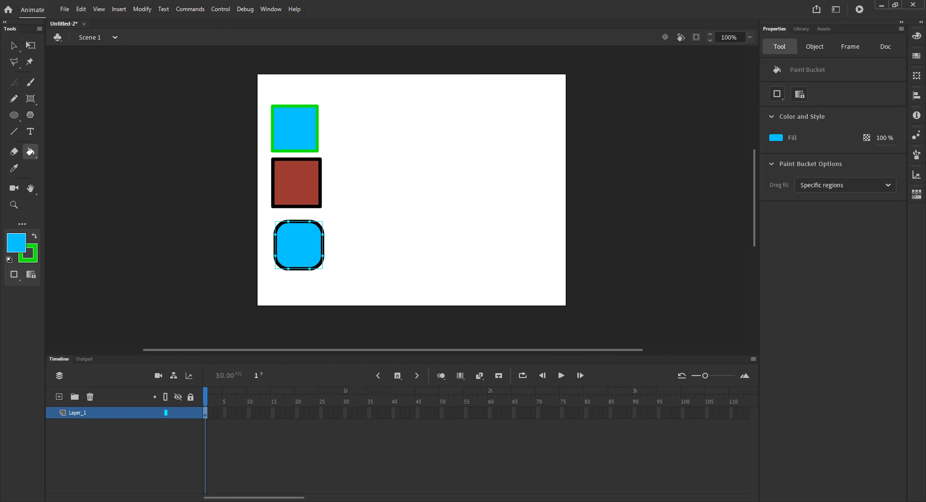
key(ctrl+z)
key(ctrl+z)
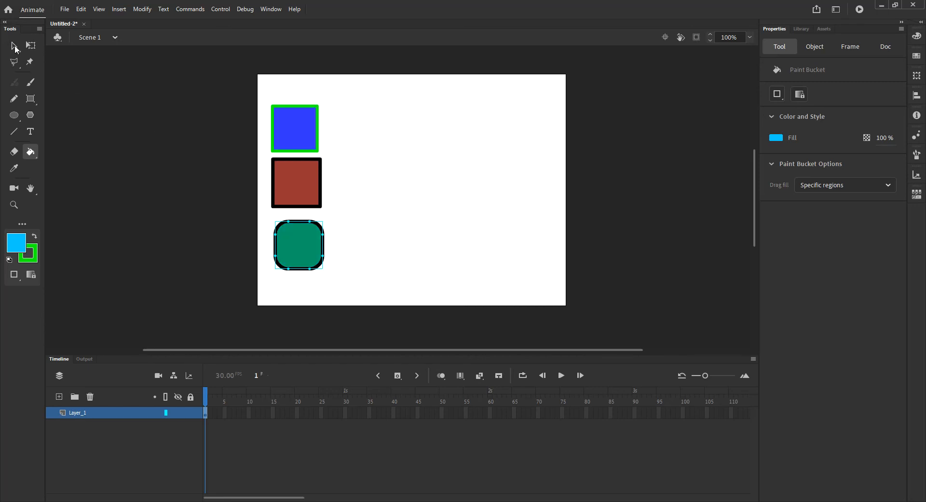
Step: Clear the selection and fill the top square with light blue using the Paint Bucket
click(12, 45)
click(329, 184)
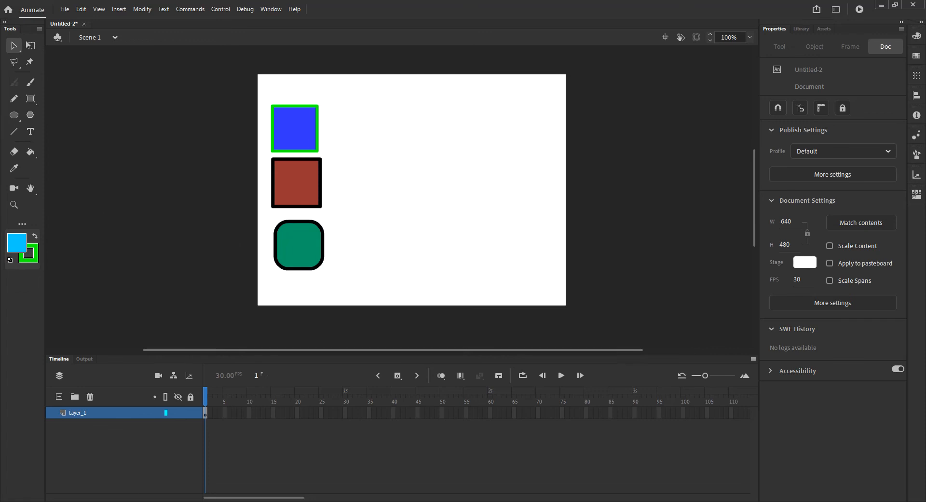
click(30, 153)
click(281, 126)
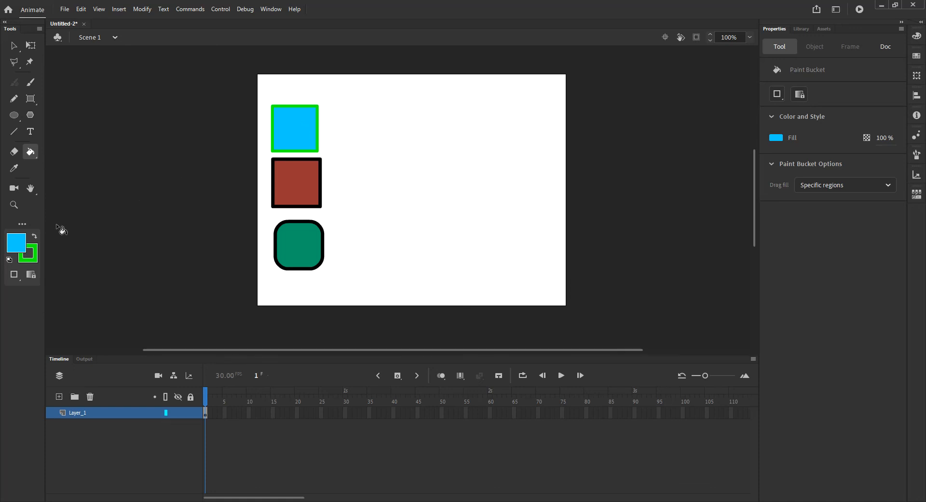
Step: Recolour the outlines of the top square, middle square and rounded primitive red with the Ink Bottle tool
drag(33, 153, 53, 169)
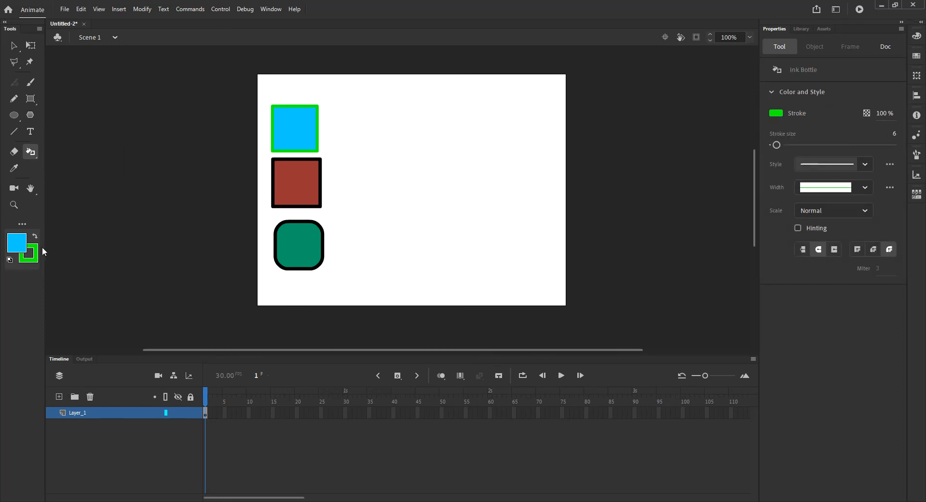
click(778, 116)
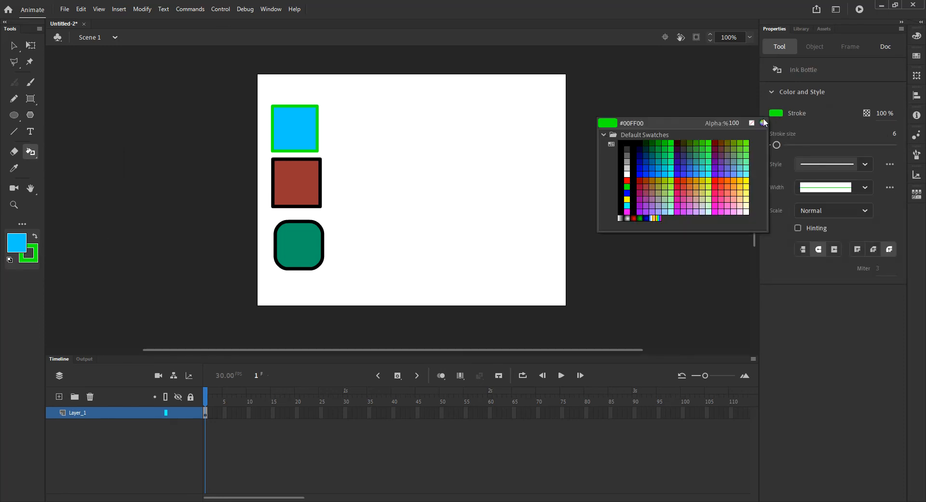
click(627, 180)
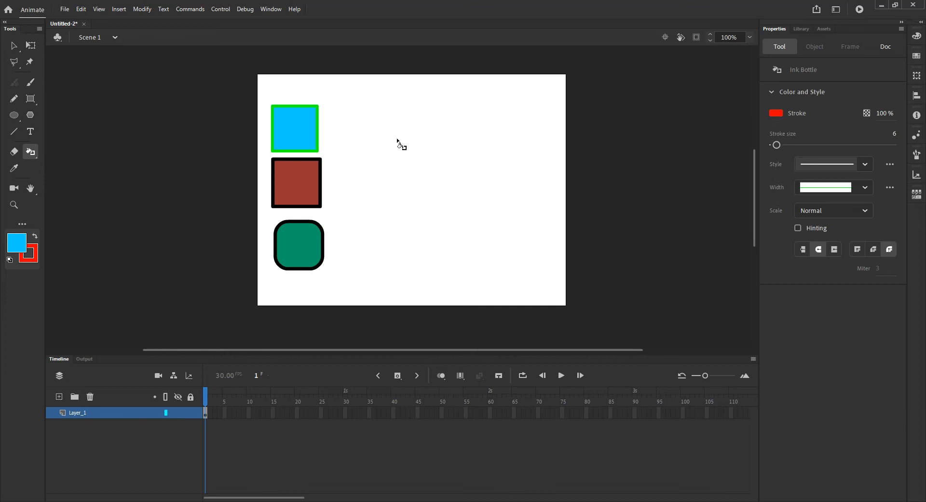
click(292, 110)
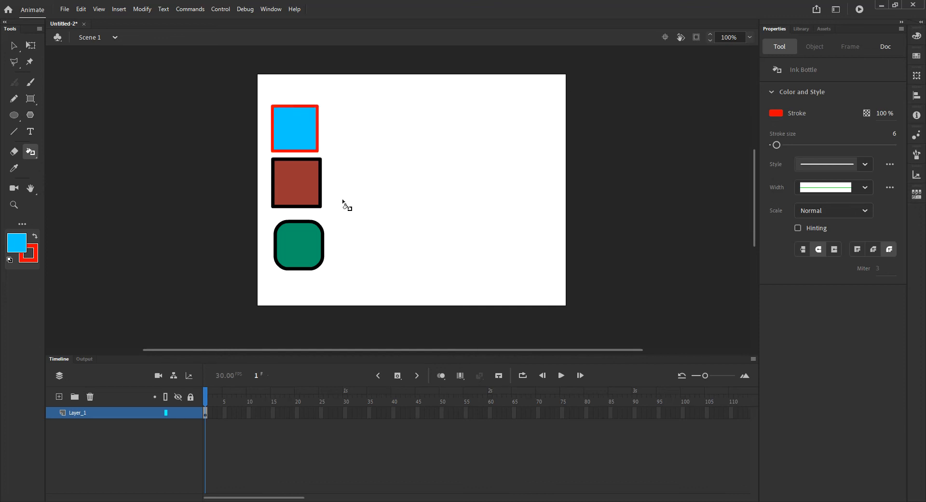
click(321, 192)
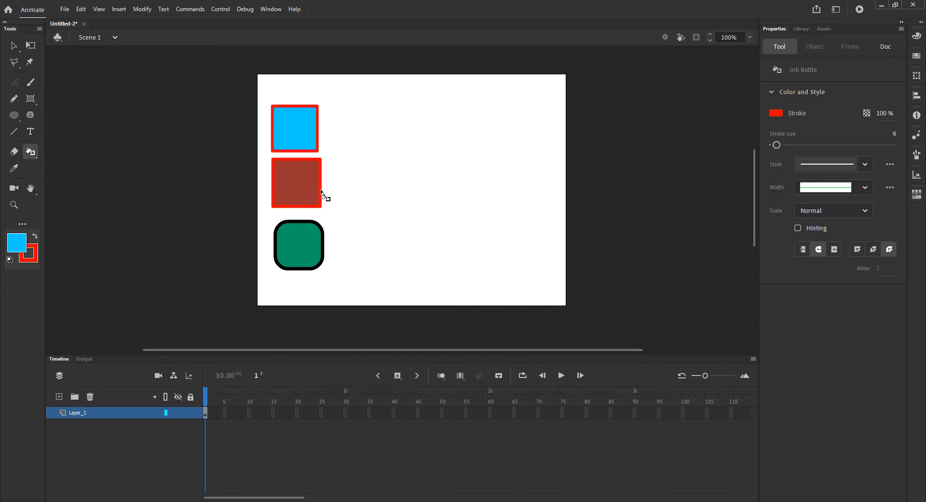
click(303, 222)
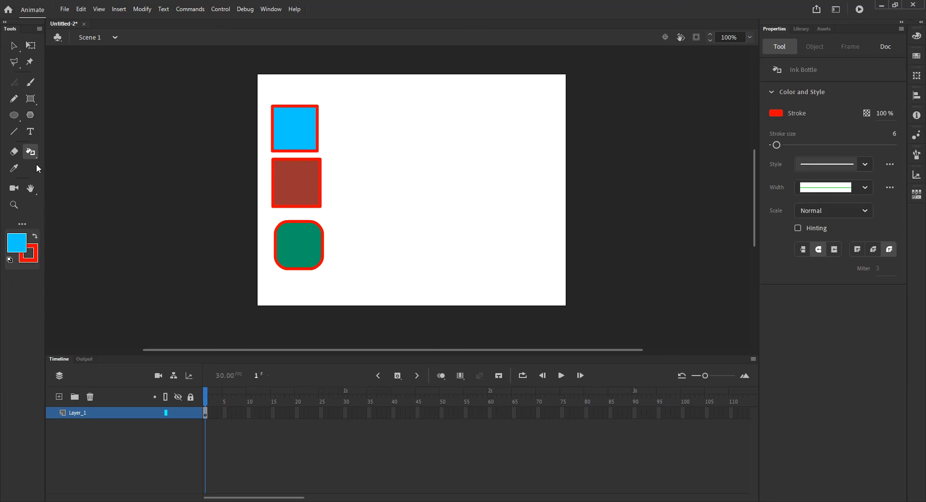
Step: Return to the Paint Bucket, switch to the Selection tool, and select the three shapes one at a time to compare their types
drag(33, 152, 80, 149)
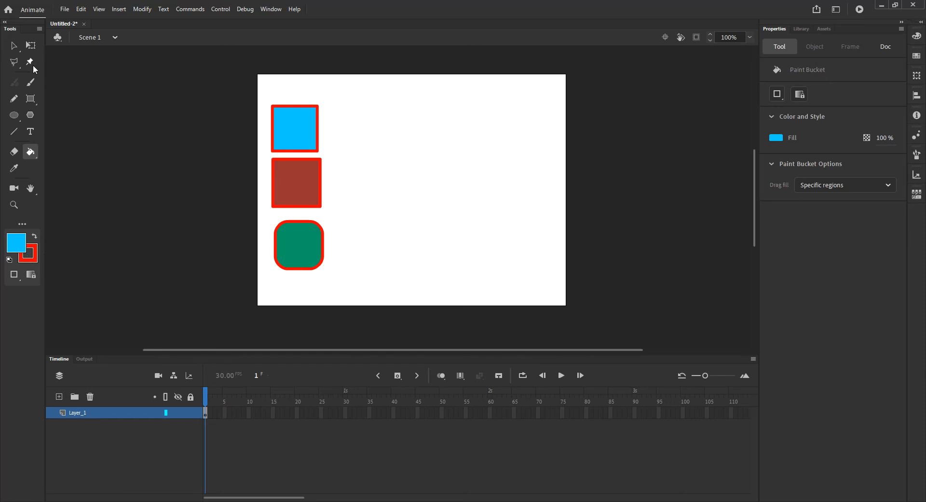
click(15, 45)
click(294, 187)
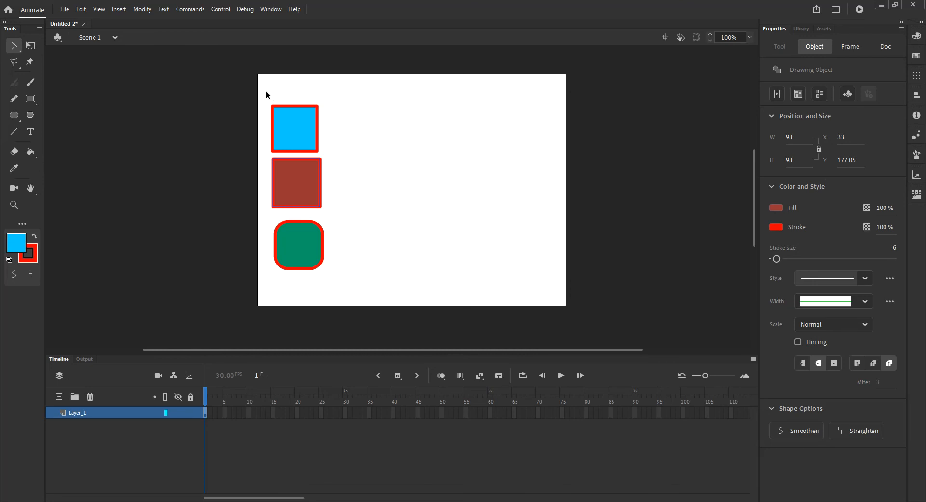
mouse_move(266, 91)
mouse_down()
mouse_move(277, 124)
mouse_move(335, 156)
mouse_up()
drag(307, 183, 356, 214)
drag(266, 224, 356, 293)
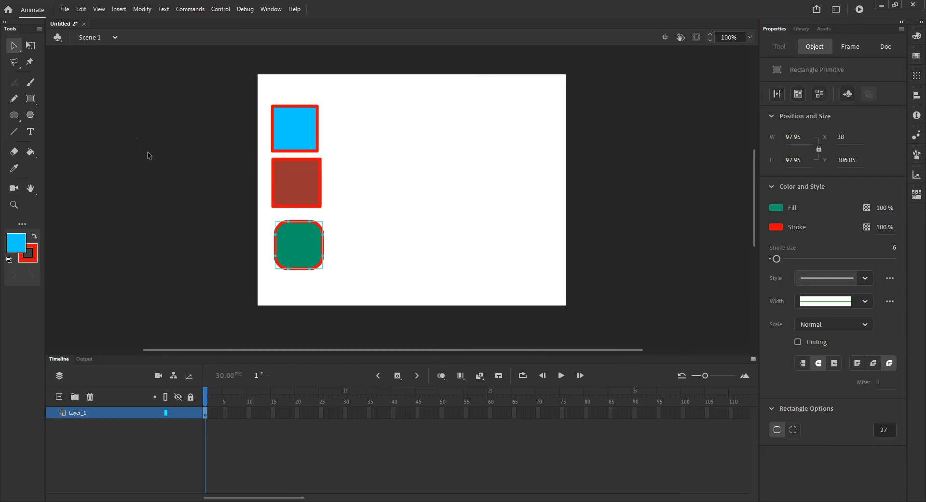